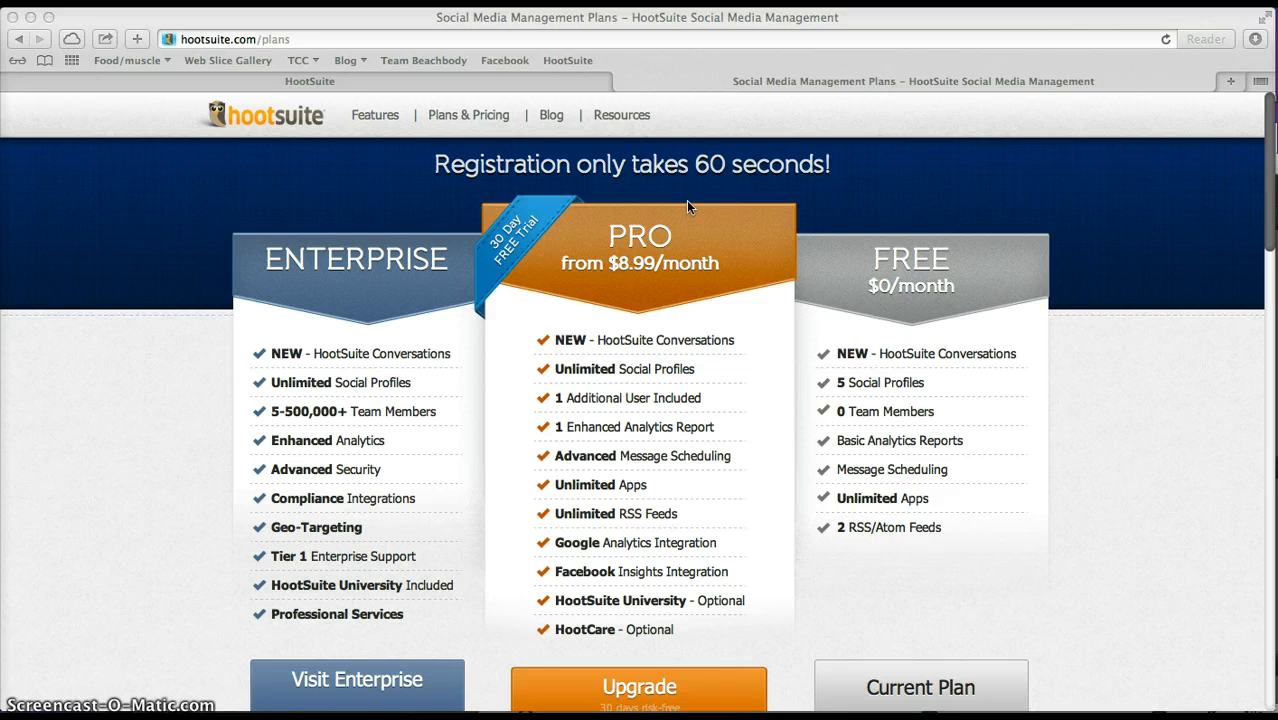
Step: Switch to the HootSuite dashboard and look through the posts in the News Feed - Most Recent stream
click(556, 81)
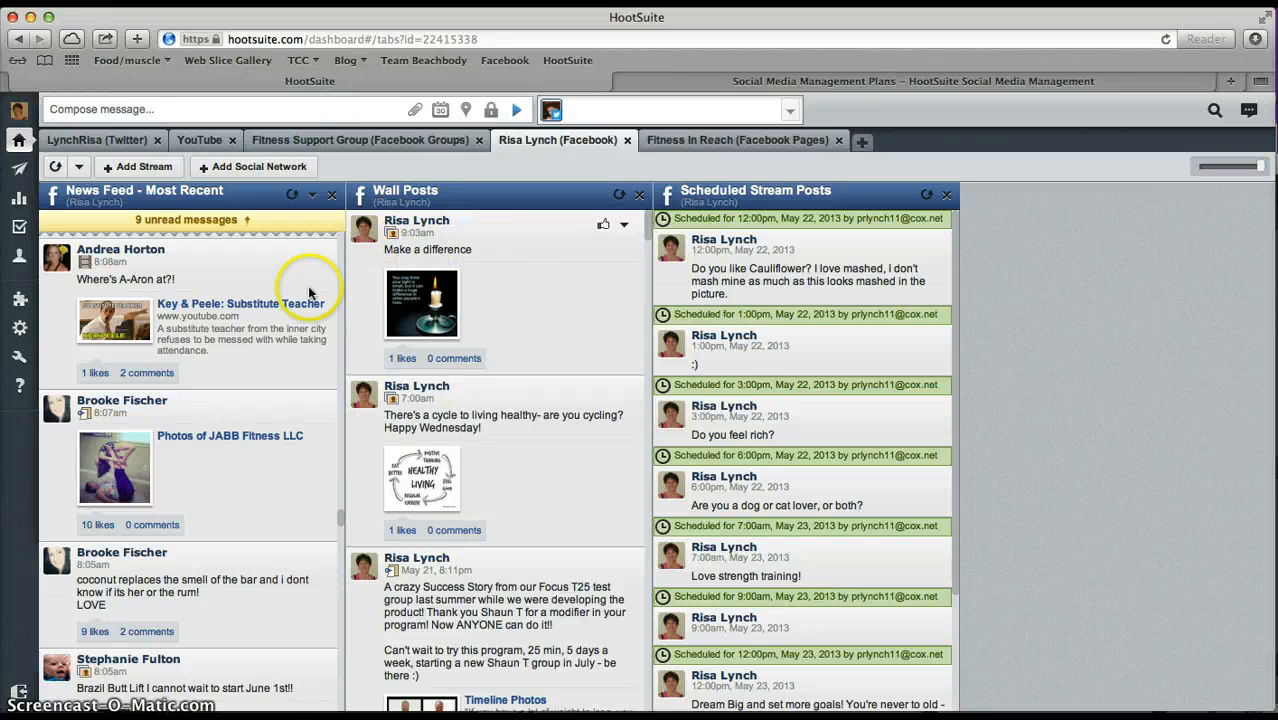
scroll(300, 300, down, 10)
scroll(296, 317, down, 15)
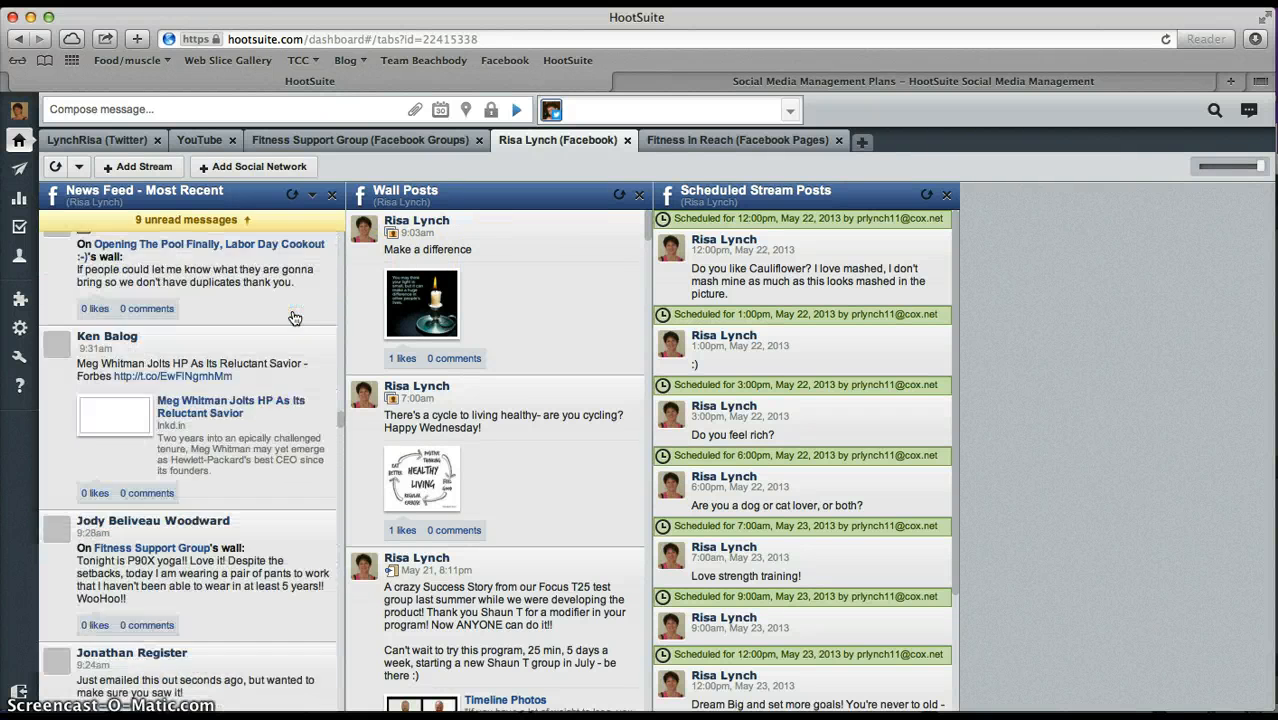
scroll(294, 318, up, 10)
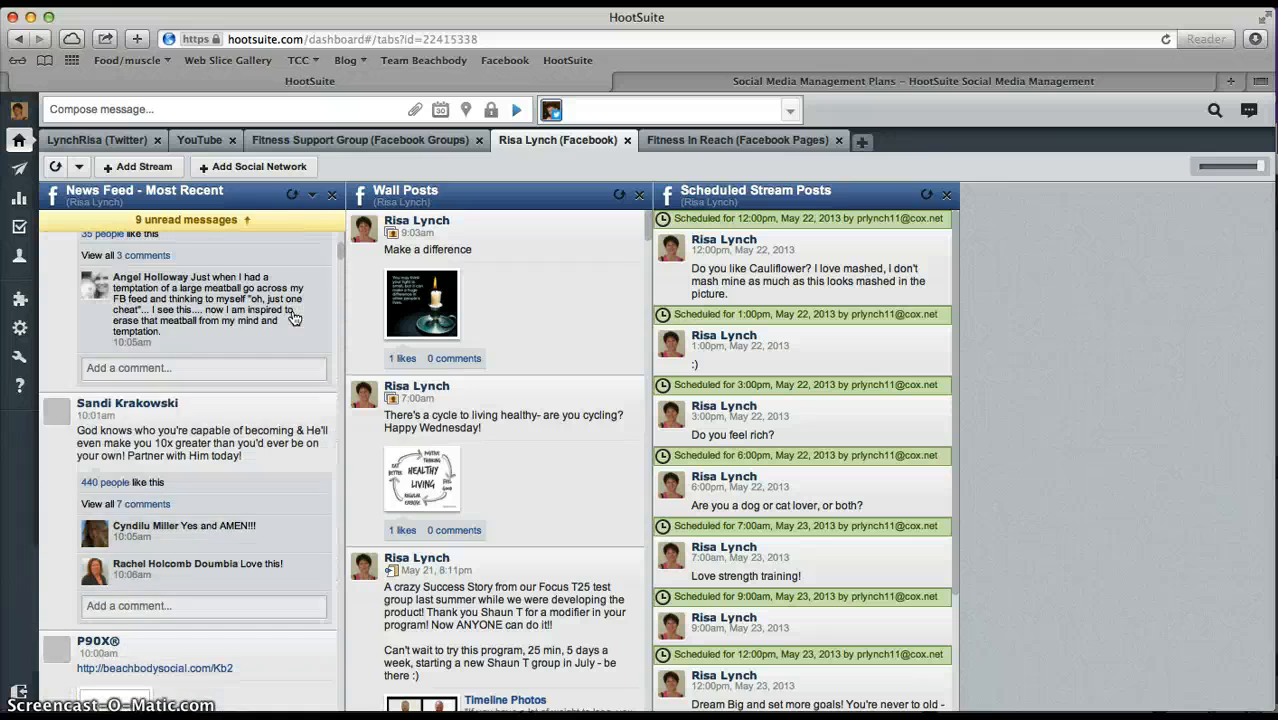
scroll(294, 318, up, 1)
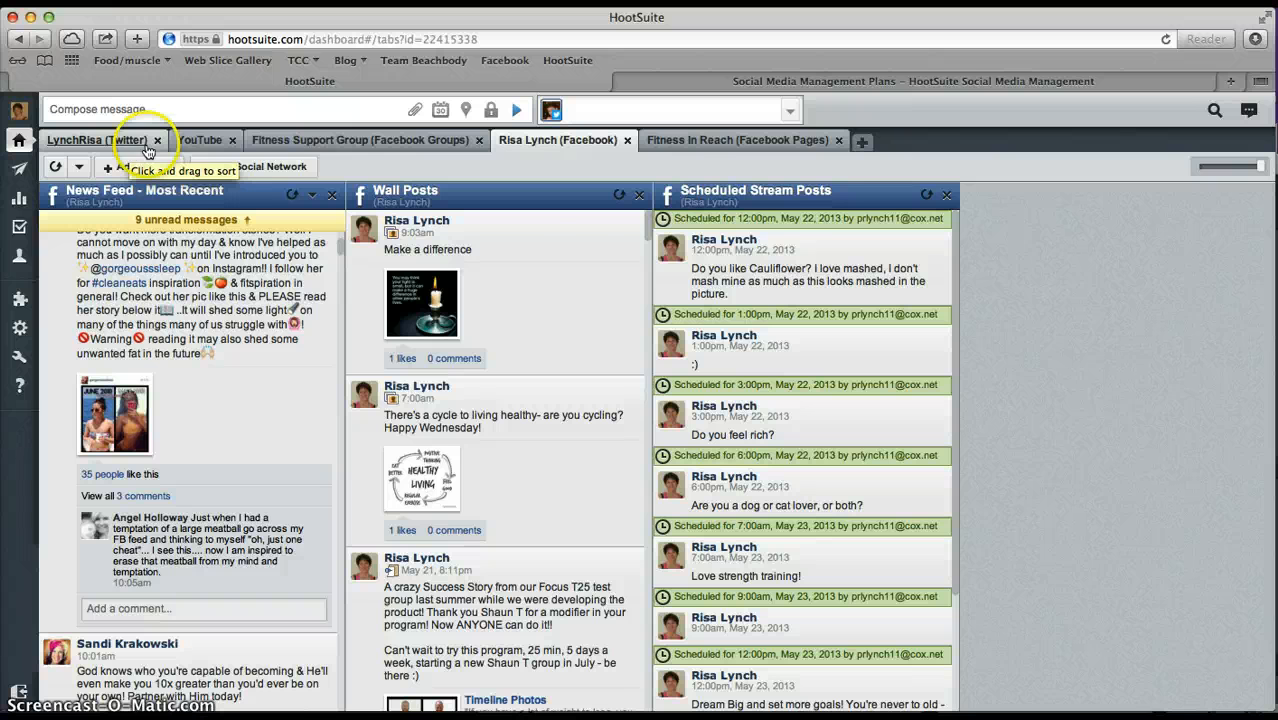
Step: Review the profiles available for posting and the Facebook connection options for adding a social network
click(550, 110)
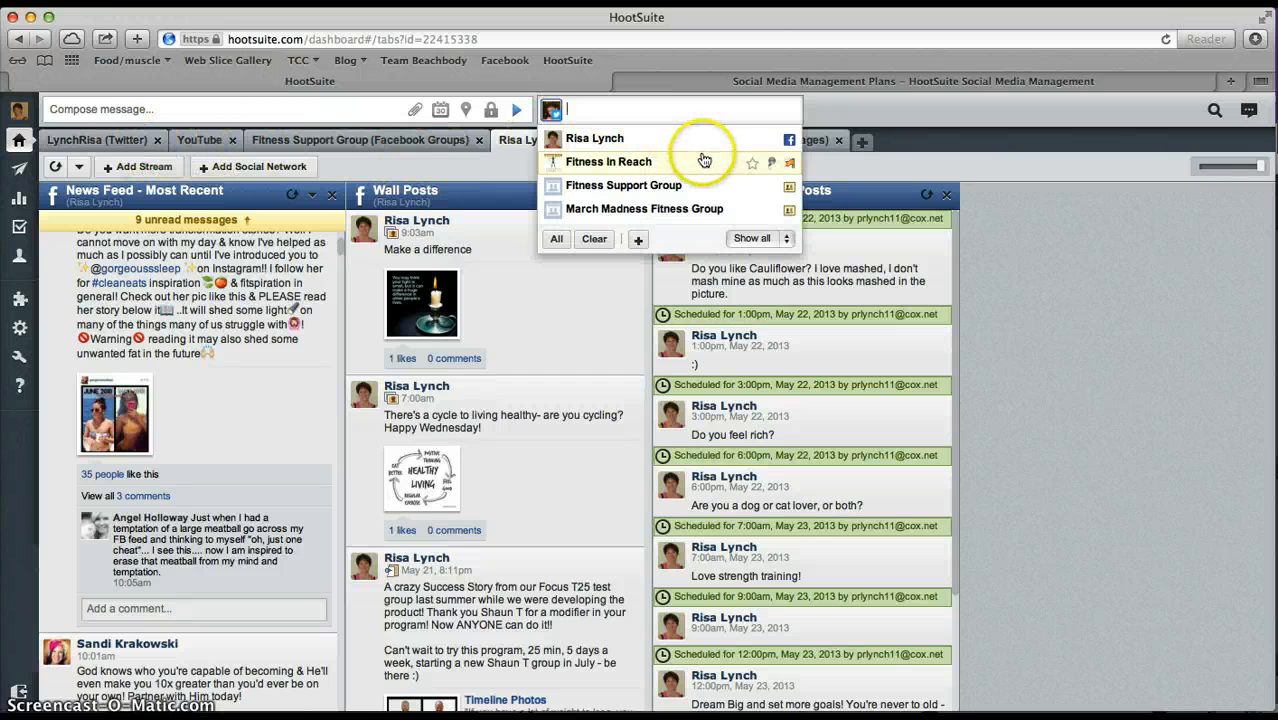
click(552, 301)
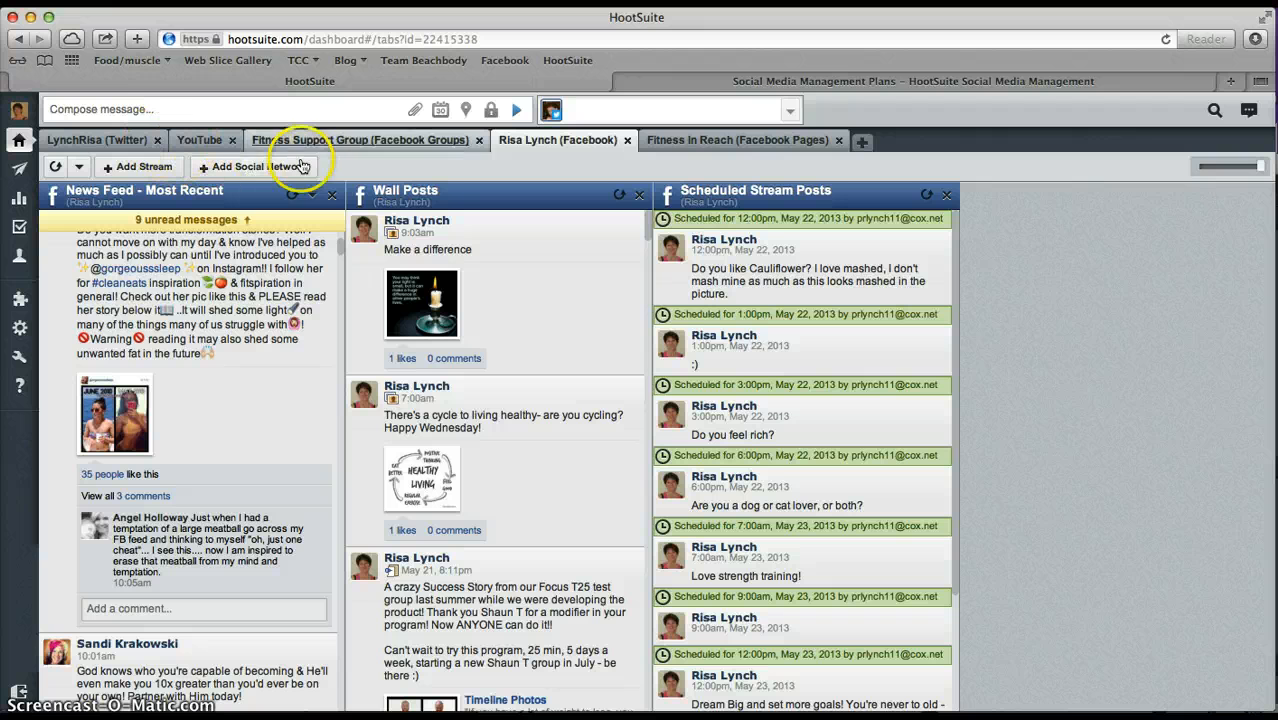
click(262, 167)
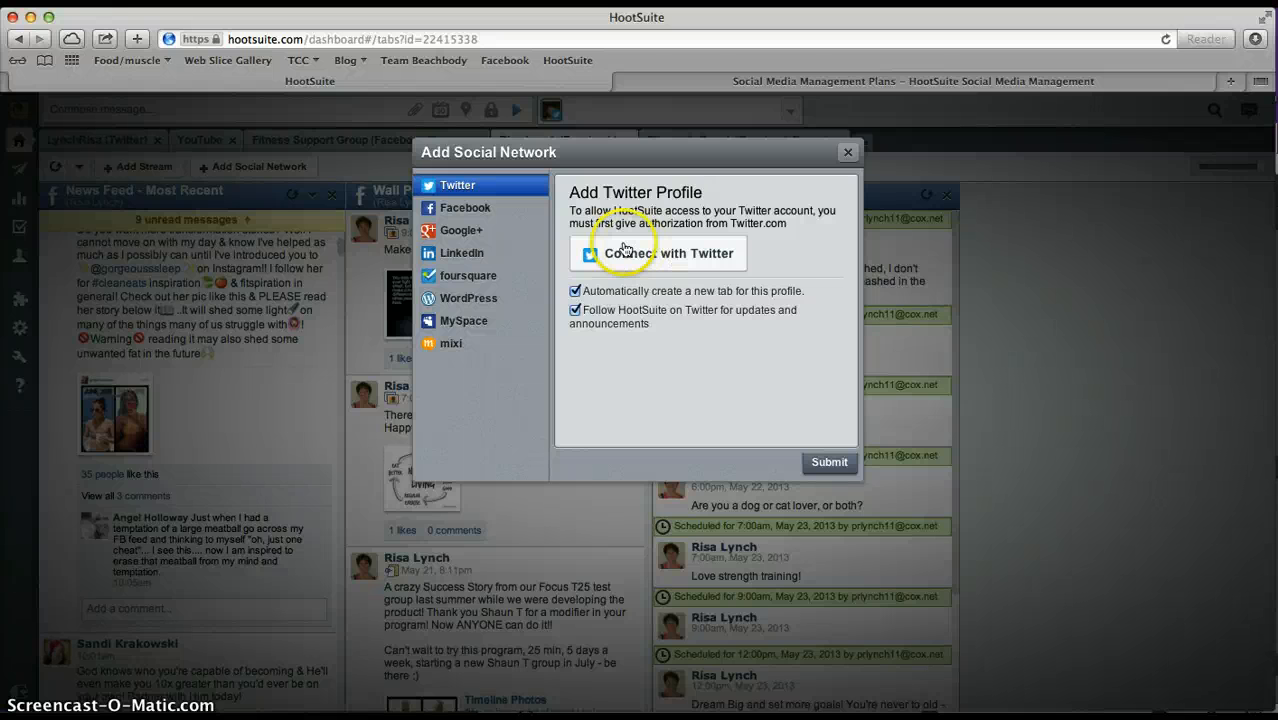
click(465, 210)
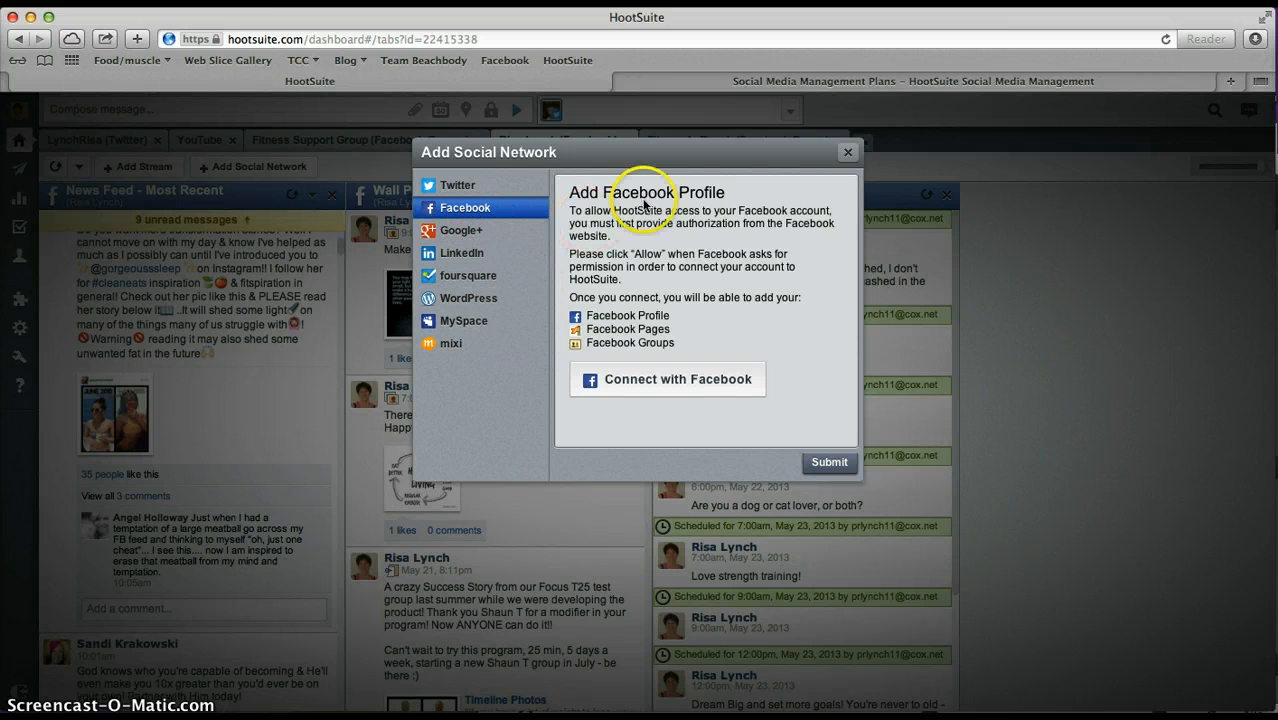
click(840, 155)
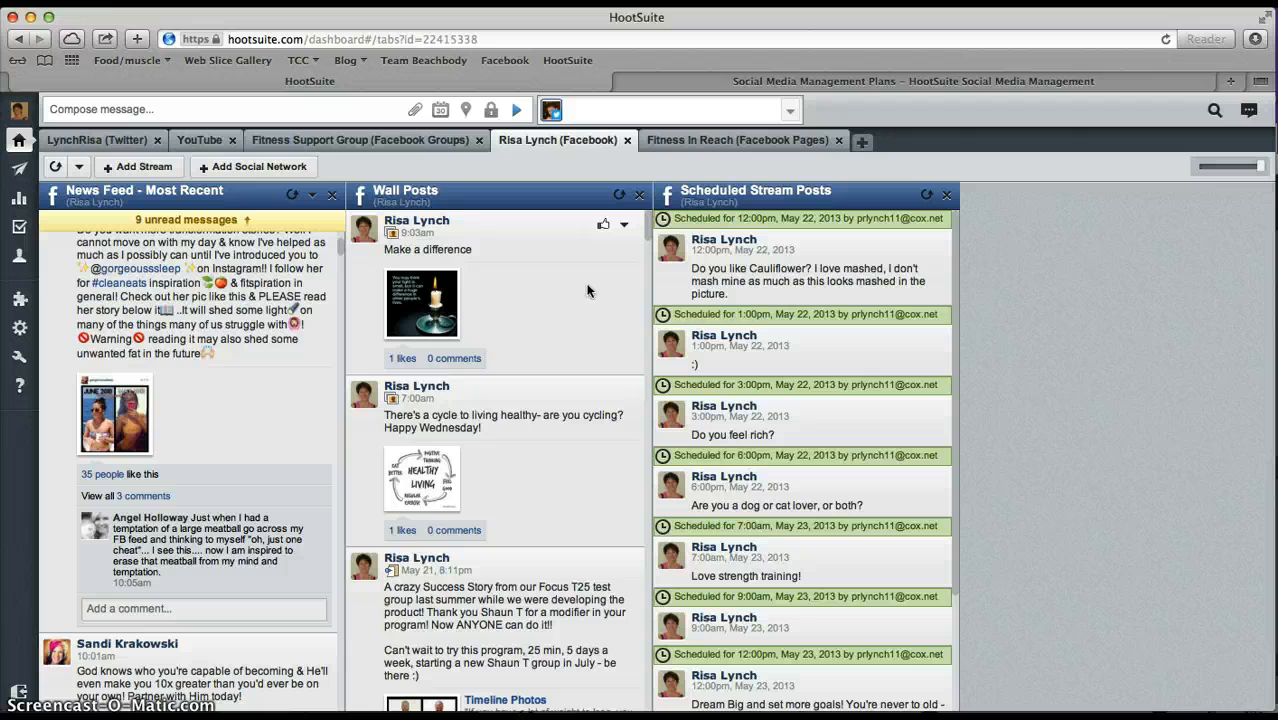
Step: Look through the posts in the personal Facebook profile's News Feed and Wall Posts streams
click(340, 317)
click(529, 166)
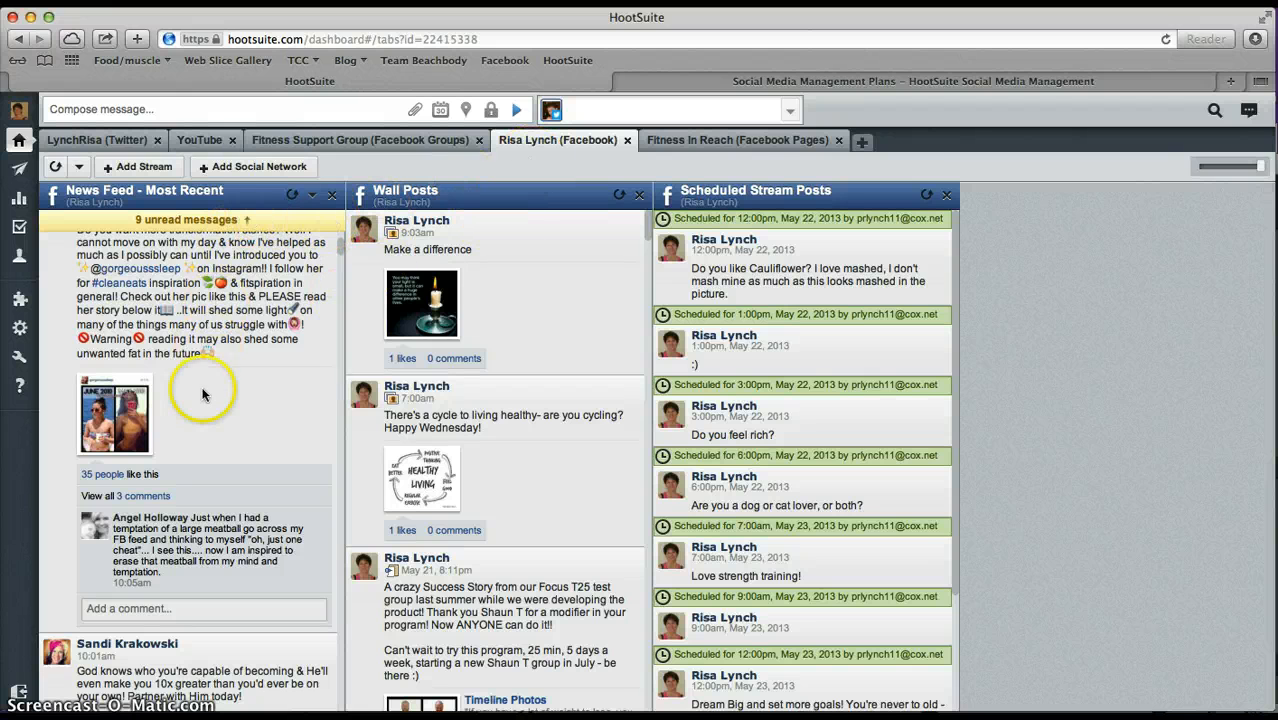
scroll(202, 401, up, 2)
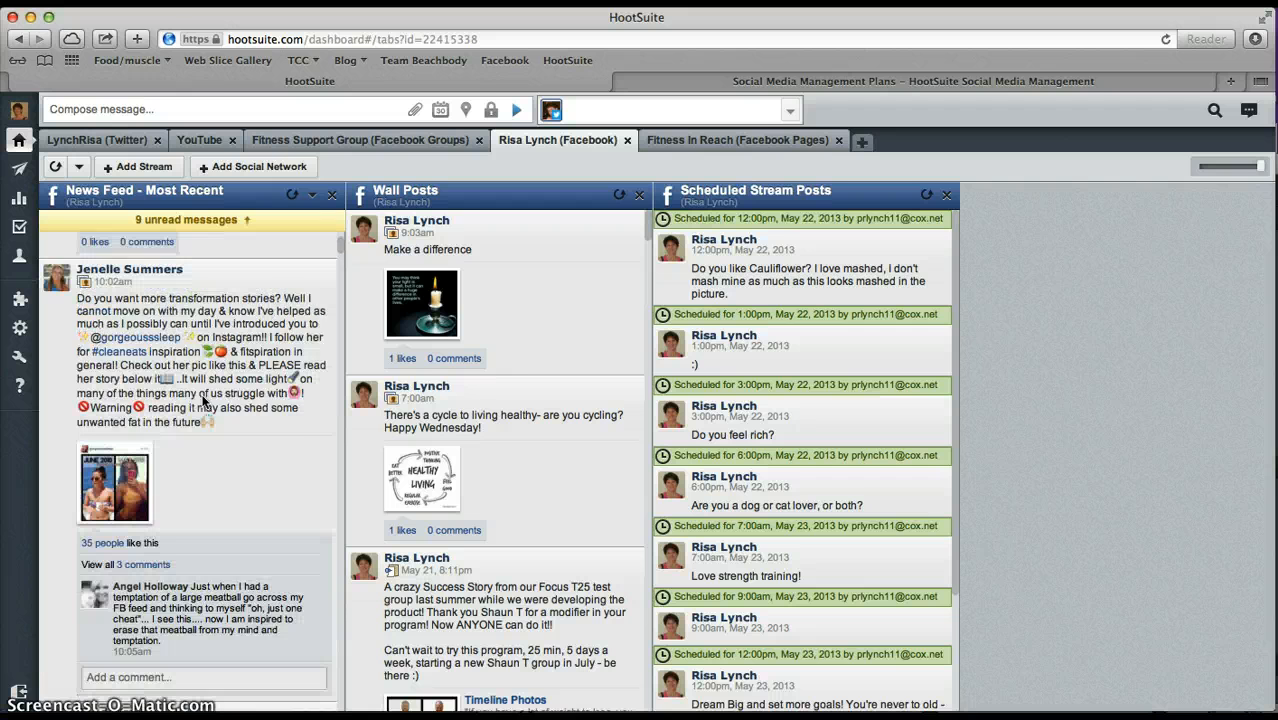
scroll(204, 400, up, 2)
scroll(210, 370, down, 3)
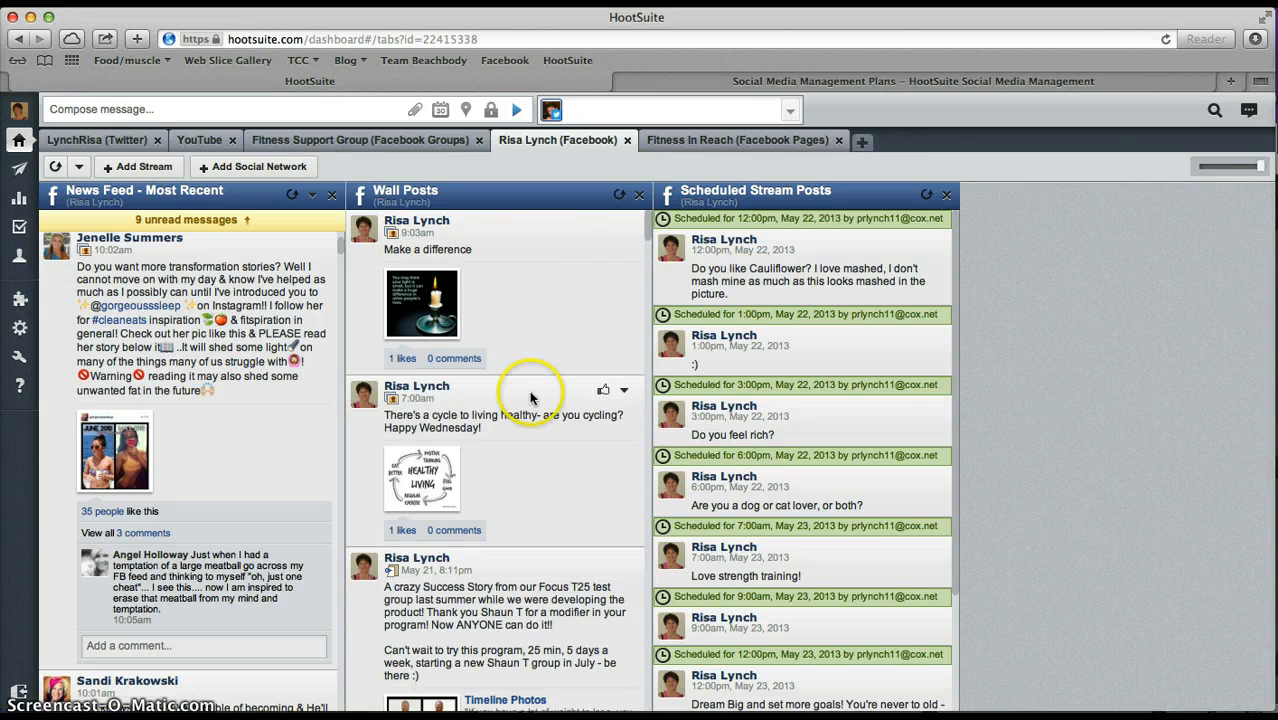
scroll(530, 520, down, 5)
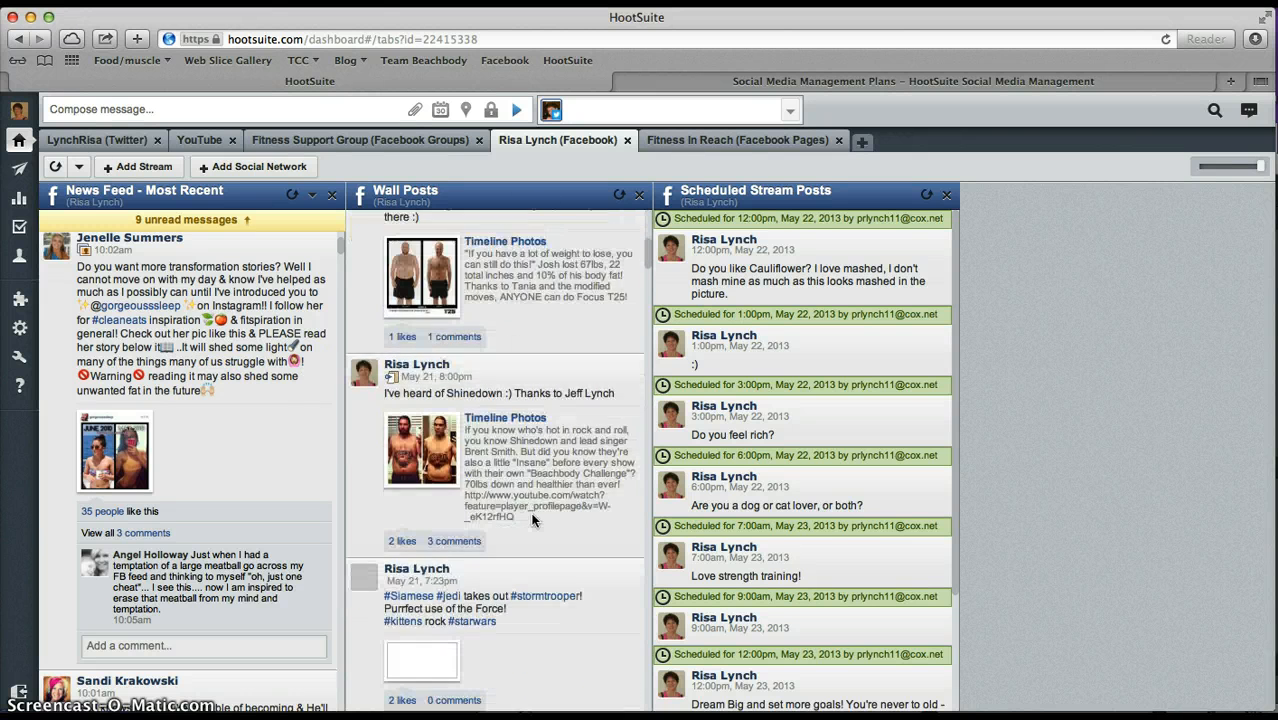
scroll(533, 519, up, 5)
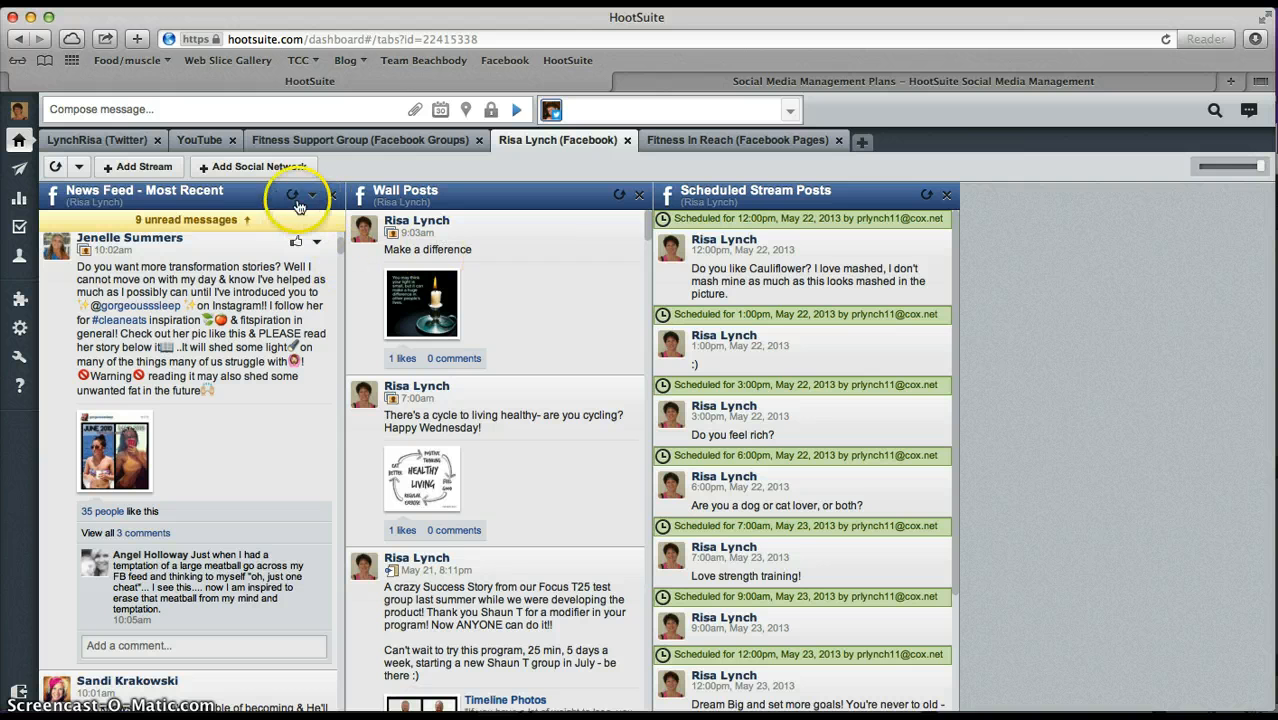
Step: Add another Scheduled Messages stream for the personal Facebook profile to the current tab
click(158, 168)
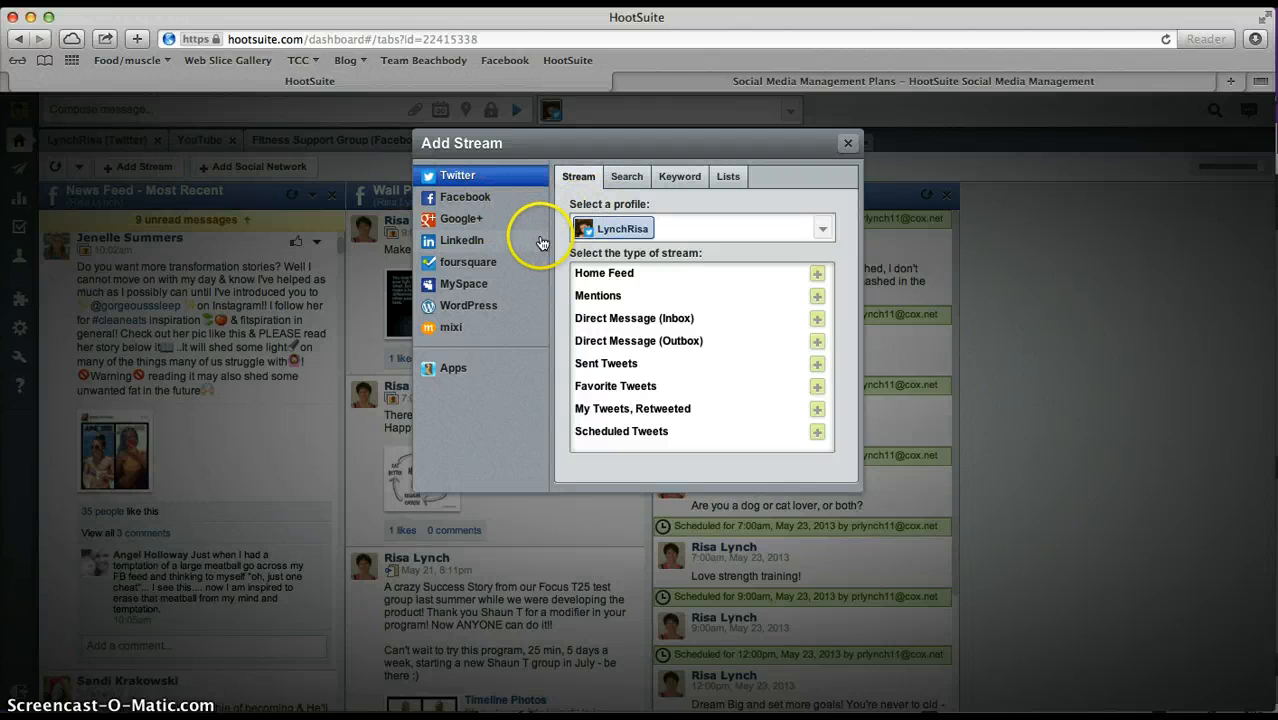
click(468, 199)
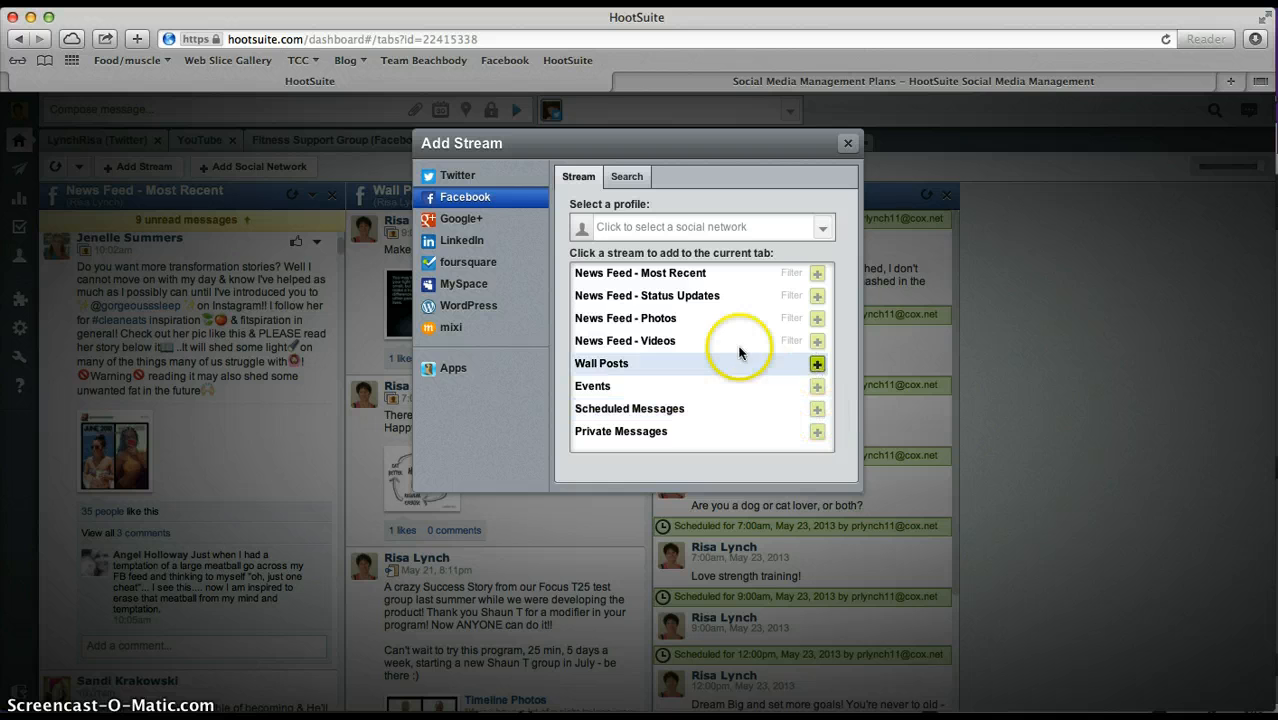
click(648, 226)
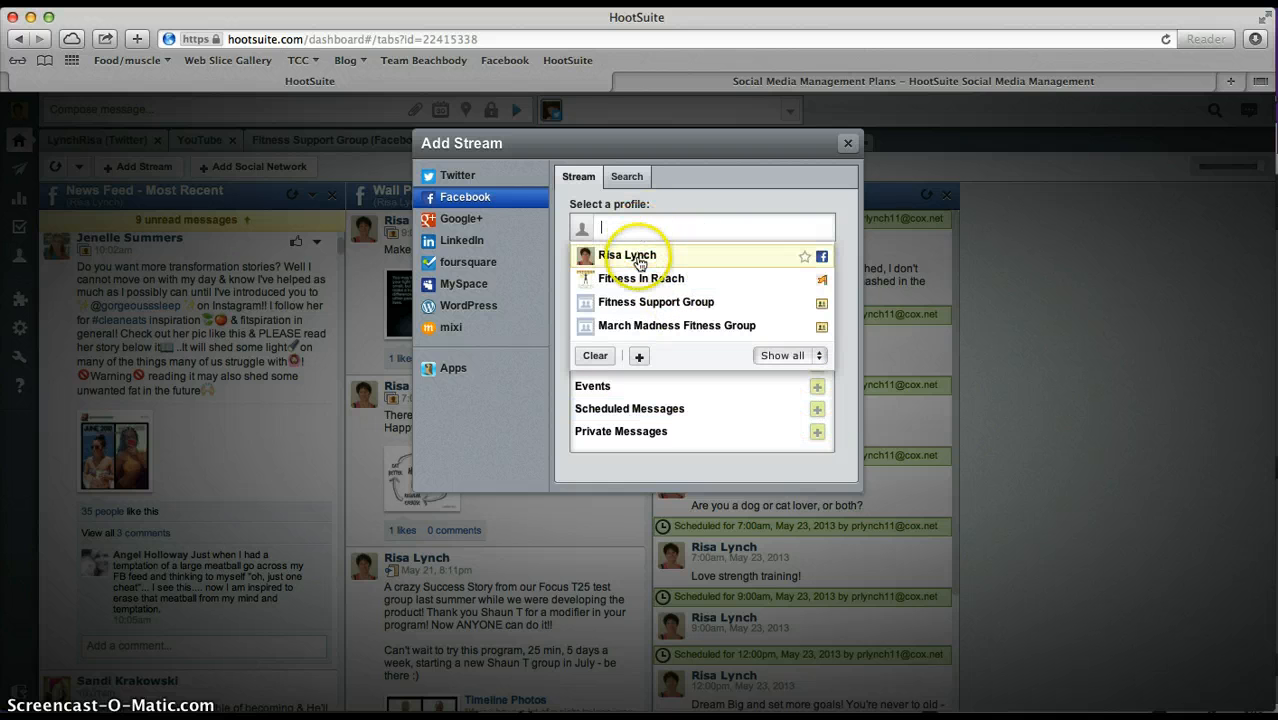
click(632, 256)
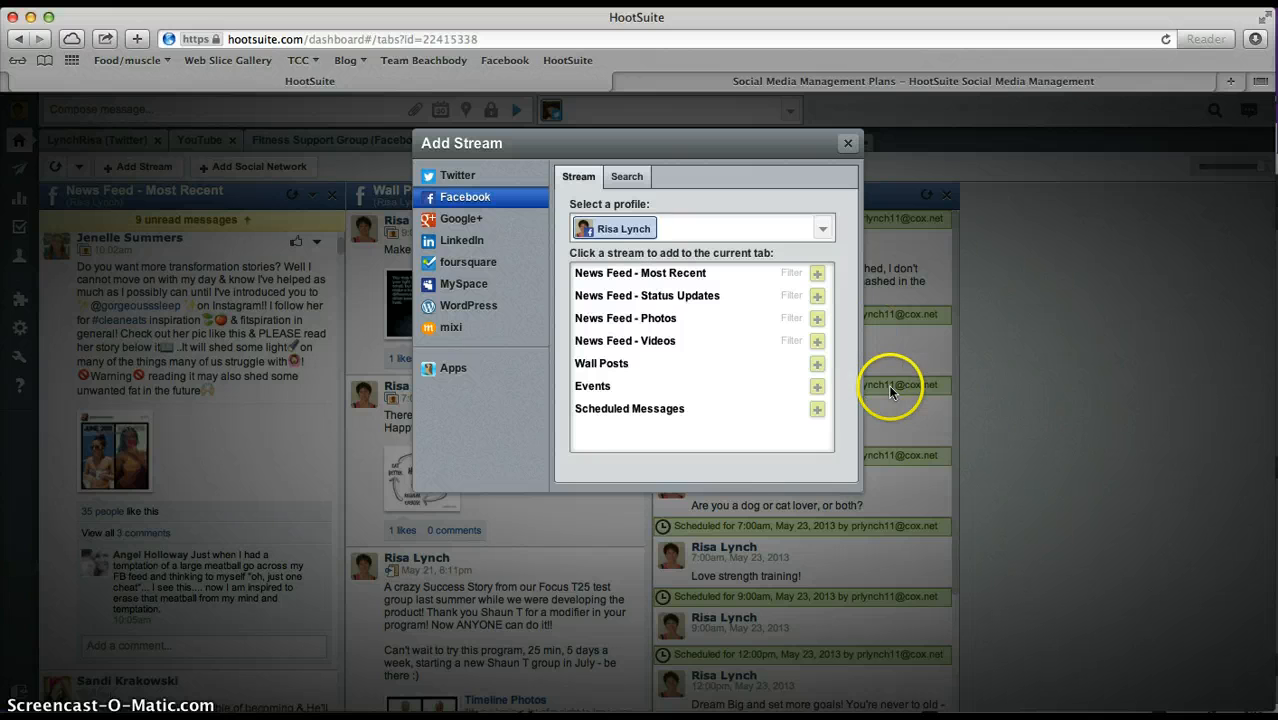
click(817, 412)
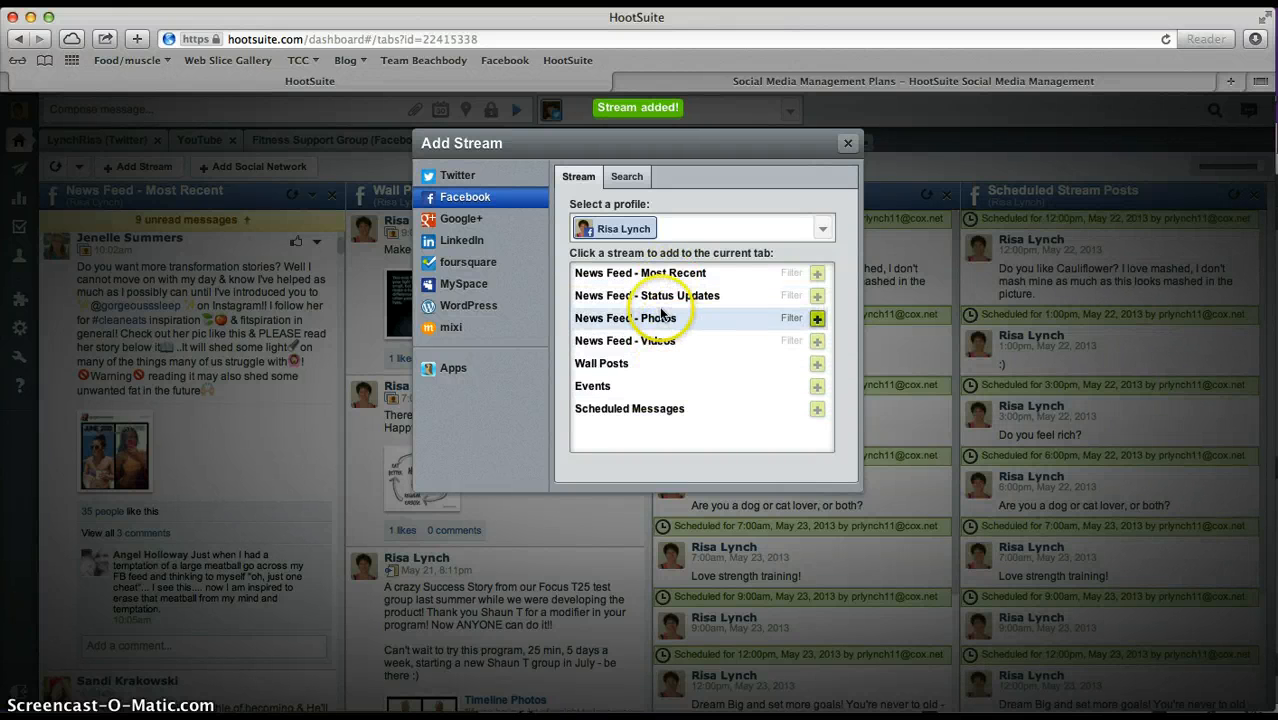
click(847, 143)
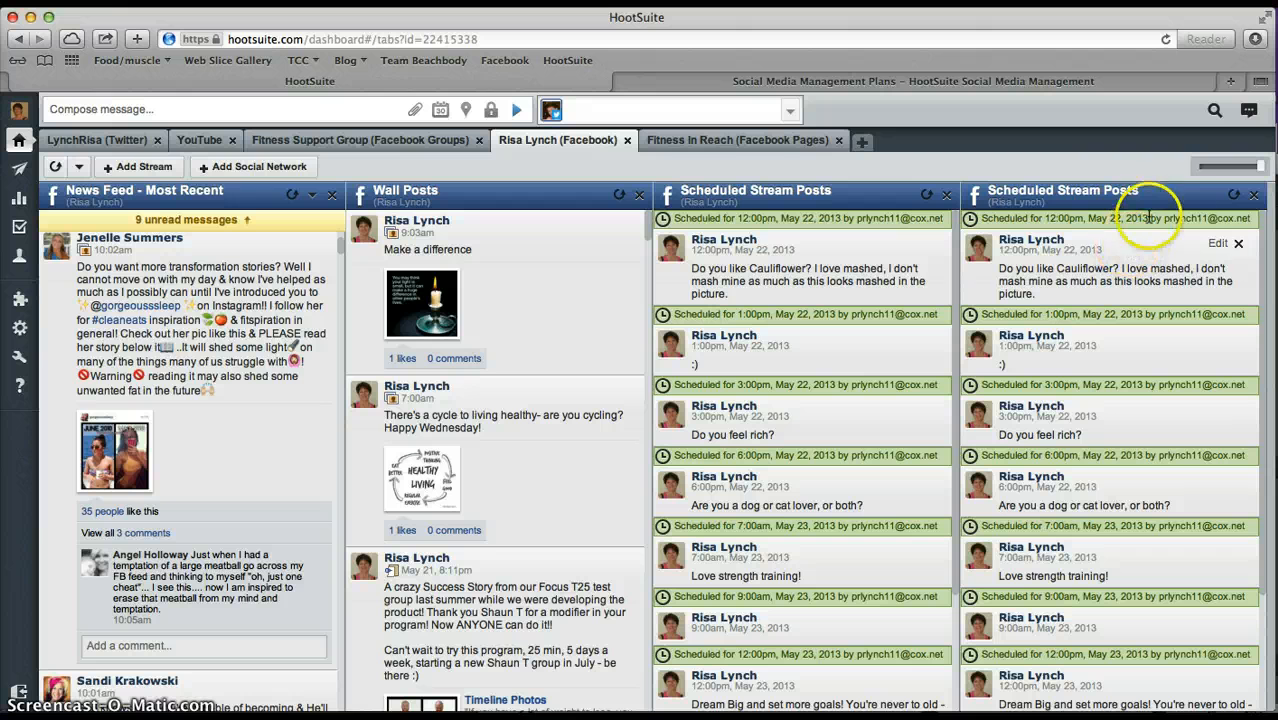
Step: Remove the duplicate Scheduled Stream Posts stream from the end of the personal Facebook tab
click(1254, 196)
click(1053, 230)
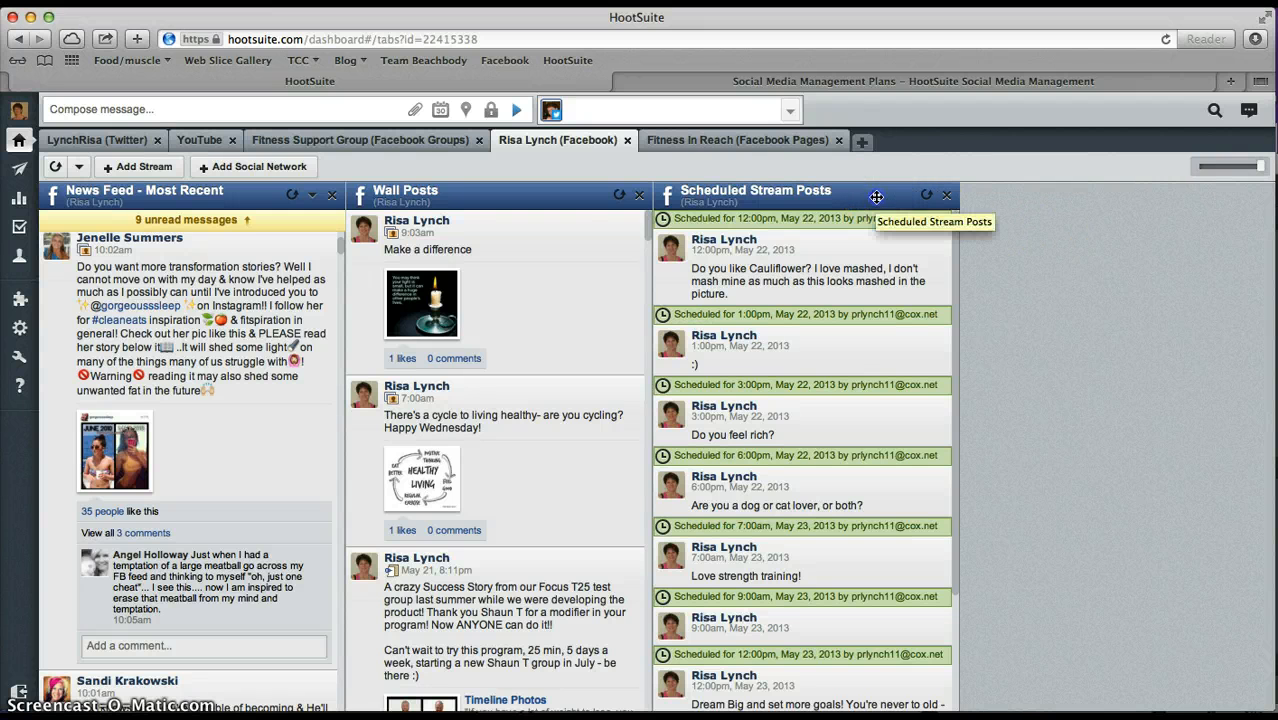
Step: Move the Scheduled Stream Posts stream ahead of Wall Posts and return it to its original place
drag(876, 197, 566, 217)
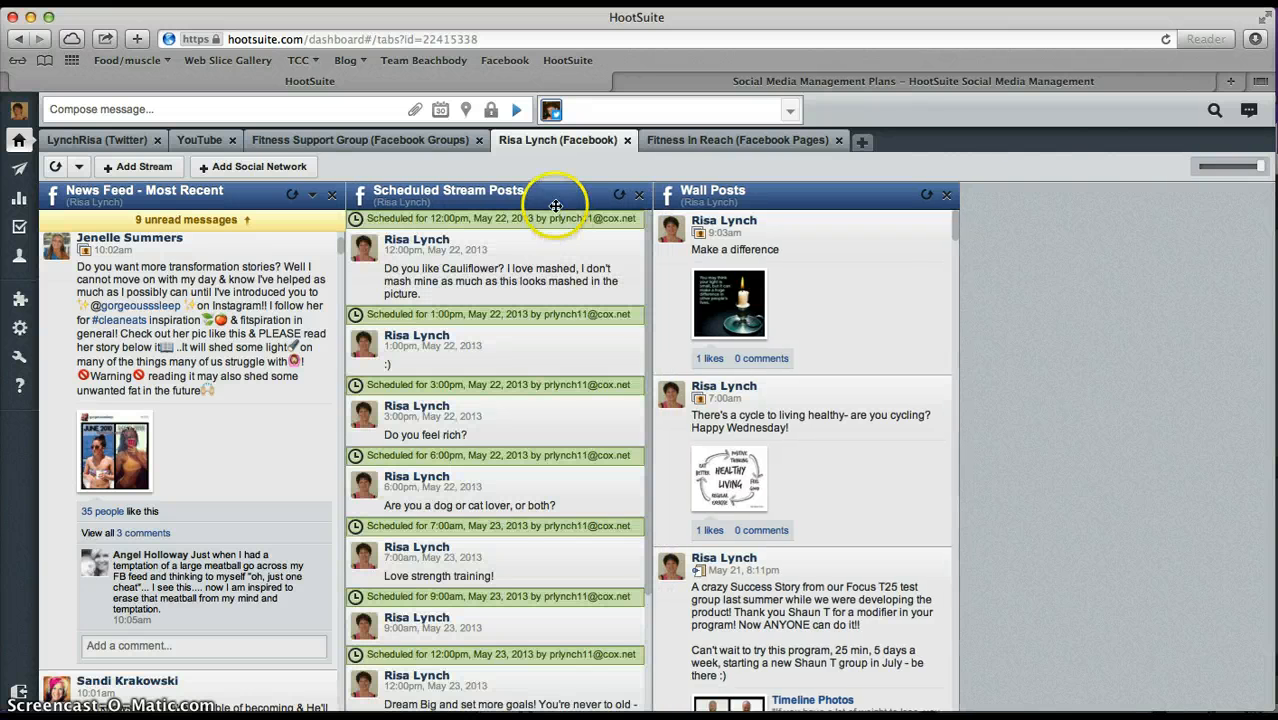
drag(553, 200, 888, 212)
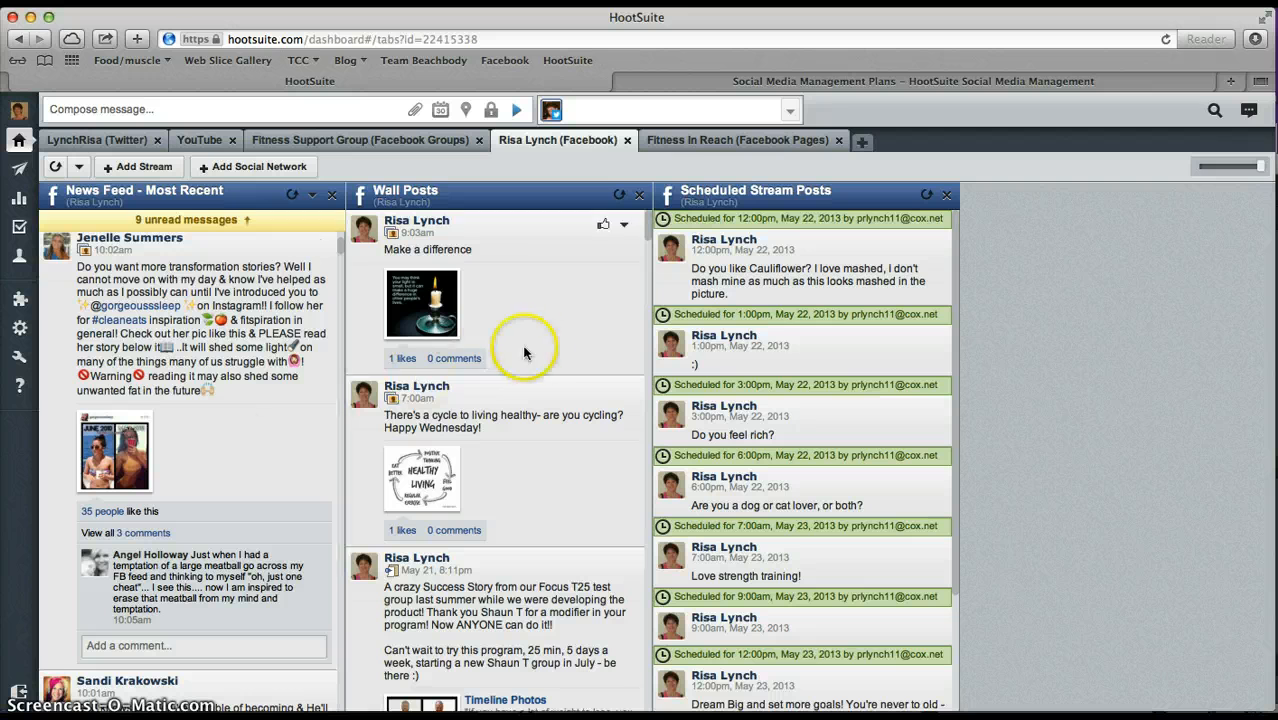
Step: View the Fitness In Reach Facebook page's streams and return to the personal Facebook profile's streams
click(694, 148)
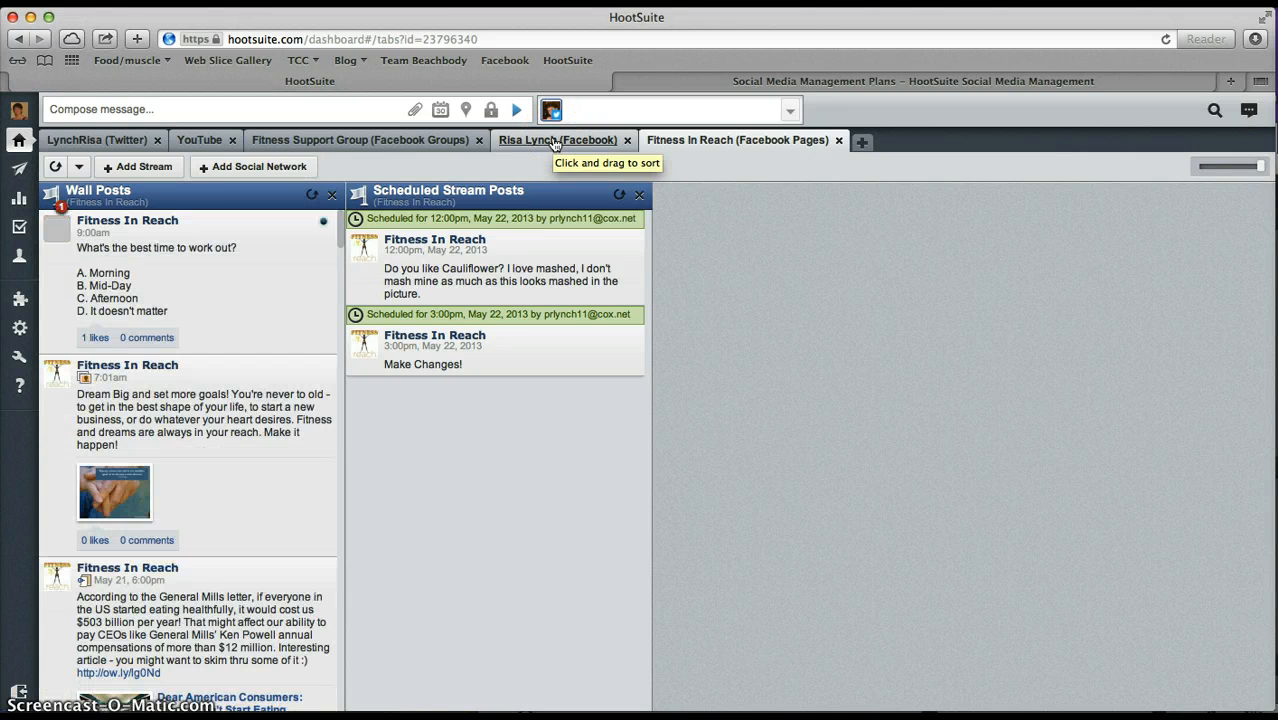
click(553, 142)
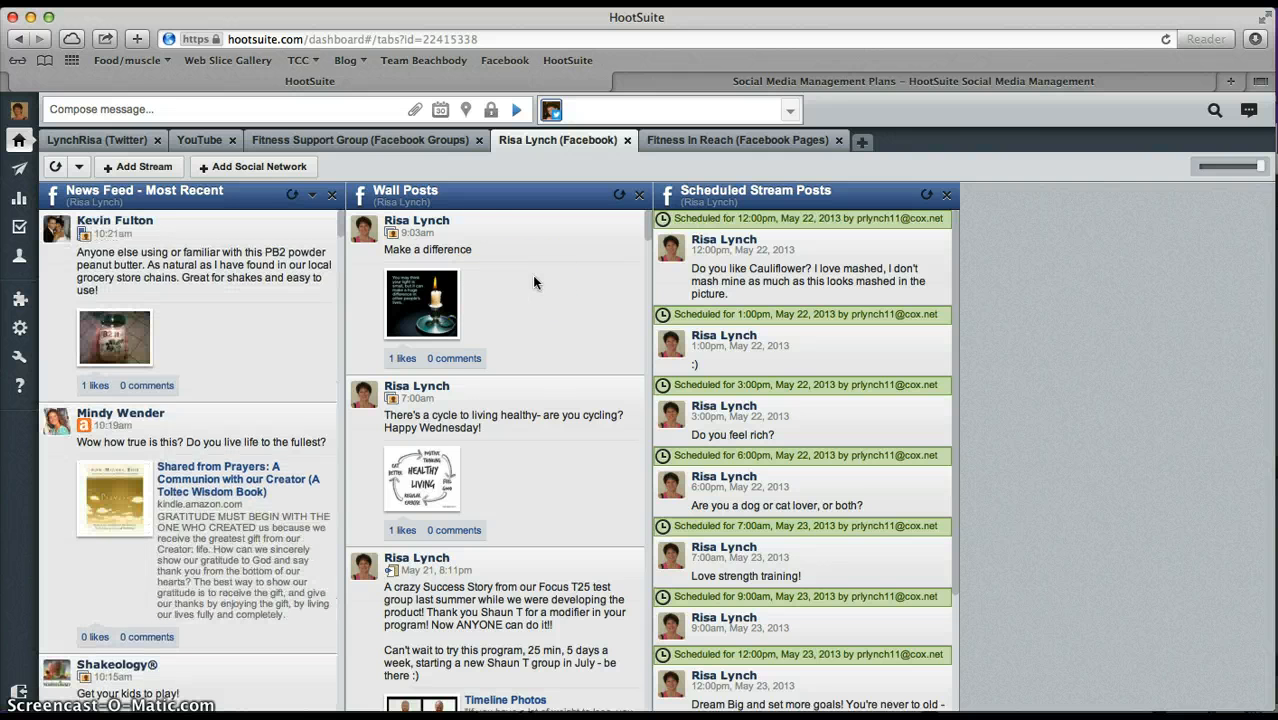
Step: Compose the message "This looks good for dinner tonight. Do you like cauliflower?"
click(305, 105)
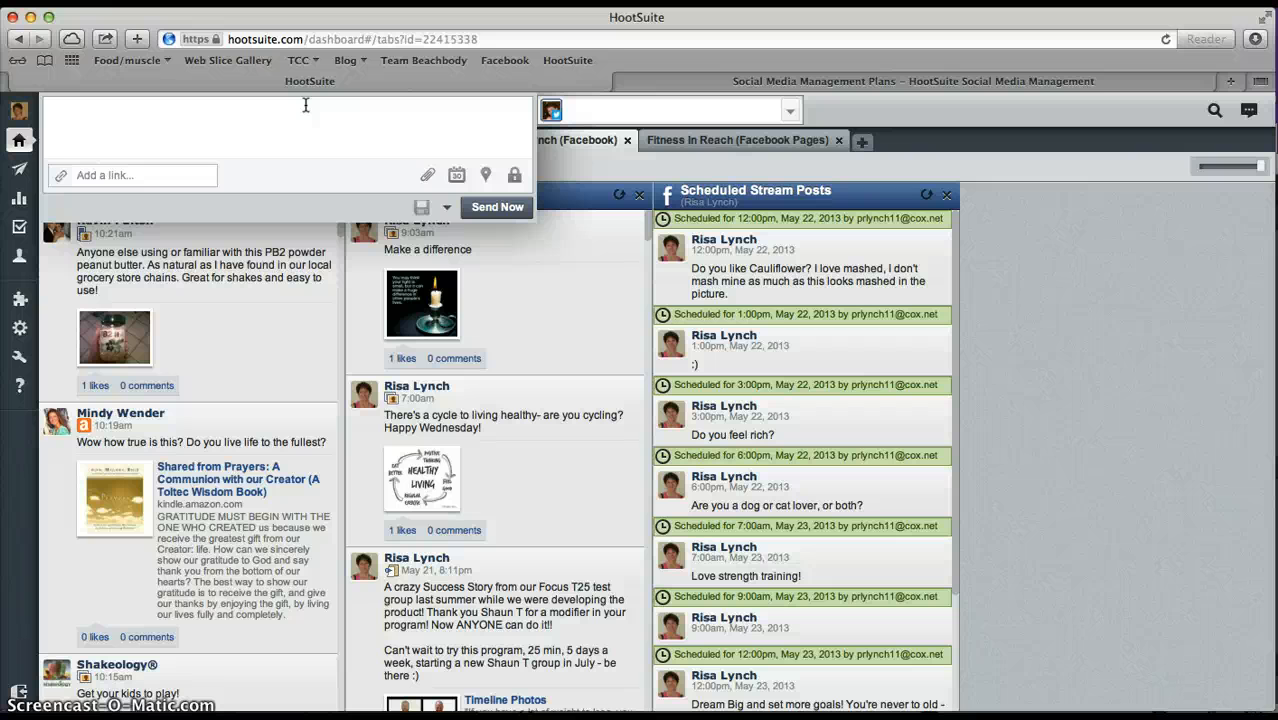
text(This loo)
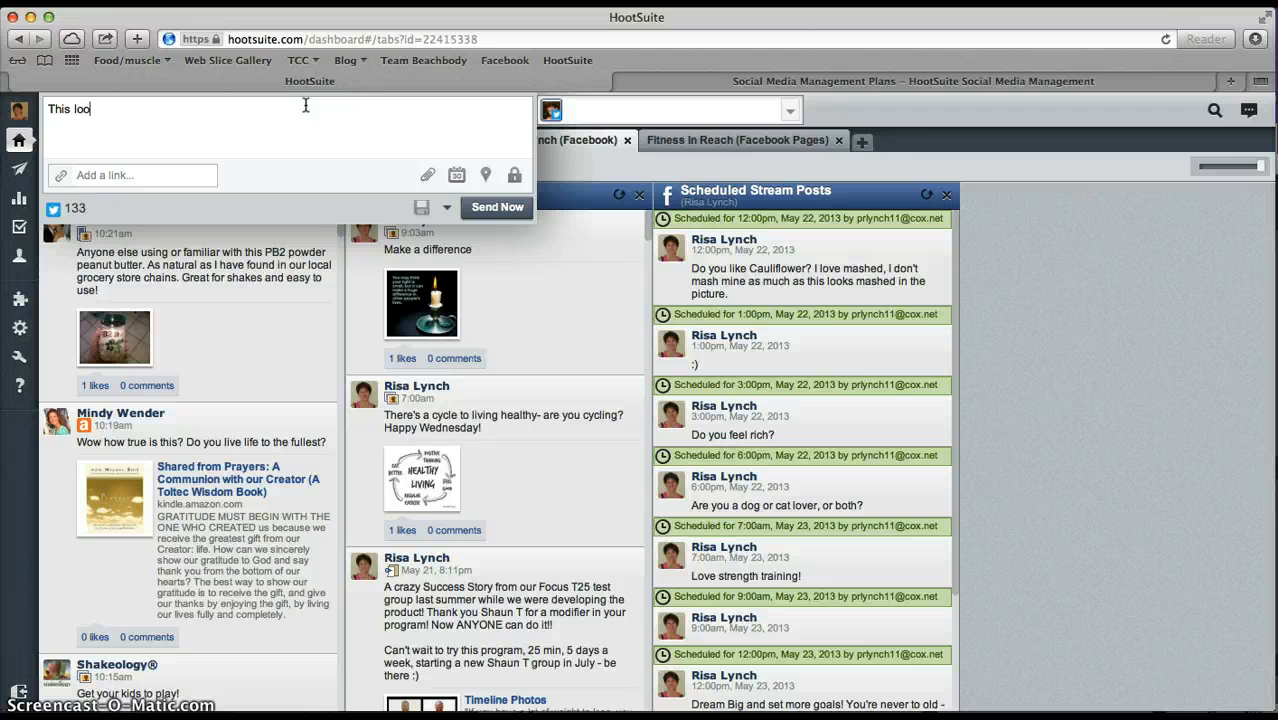
text(ks good for dinner tonight)
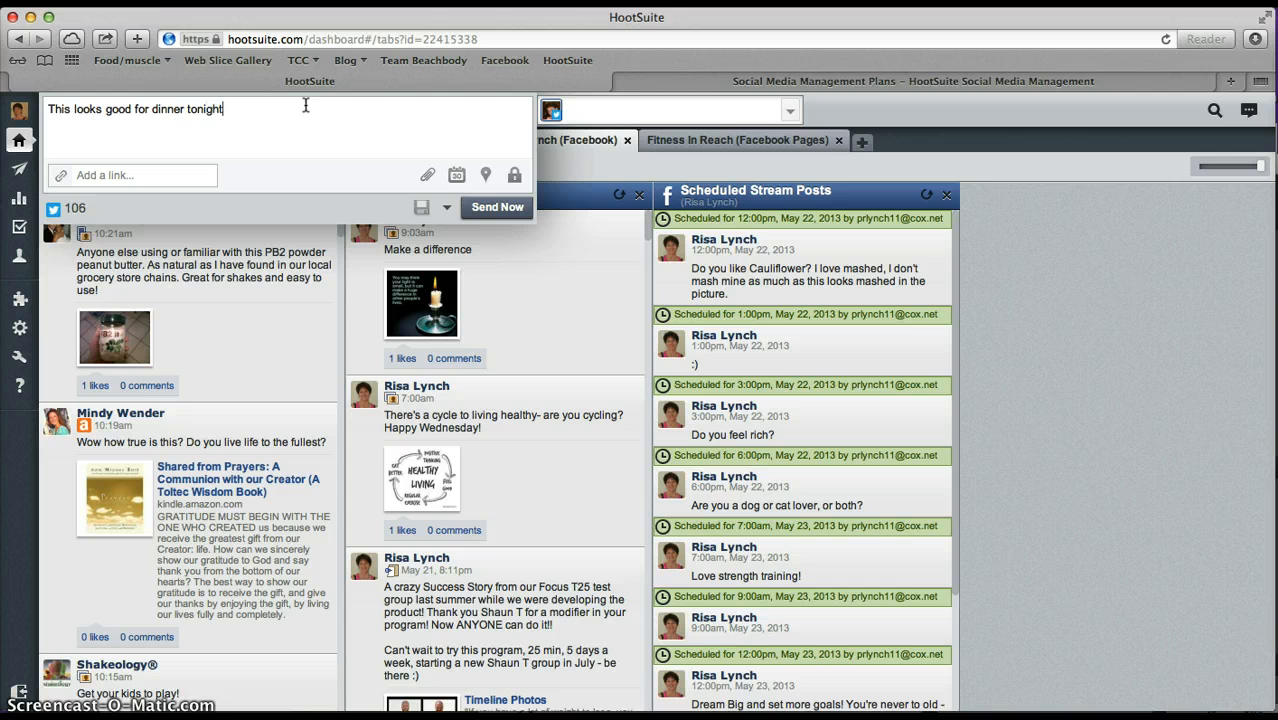
text(? Do you like cauliflower?)
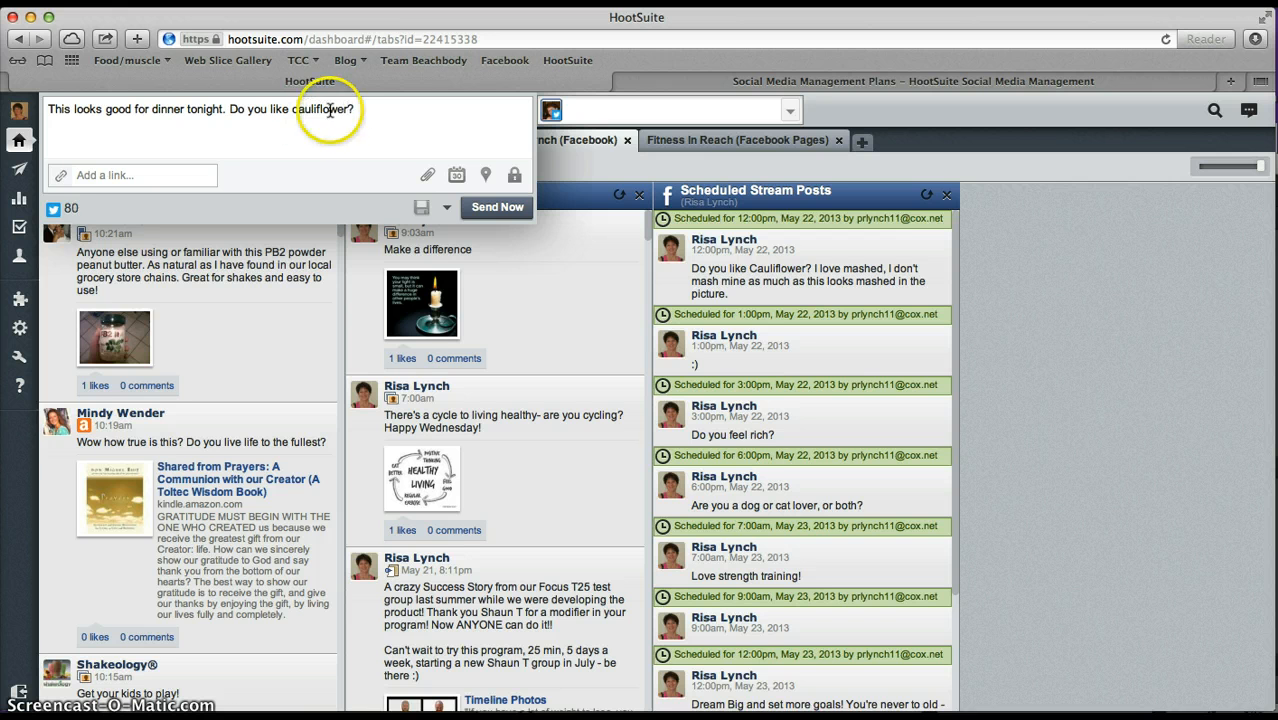
Step: Attach the Healthy Mashed Cauliflower photo from iPhoto to the composed message
click(427, 175)
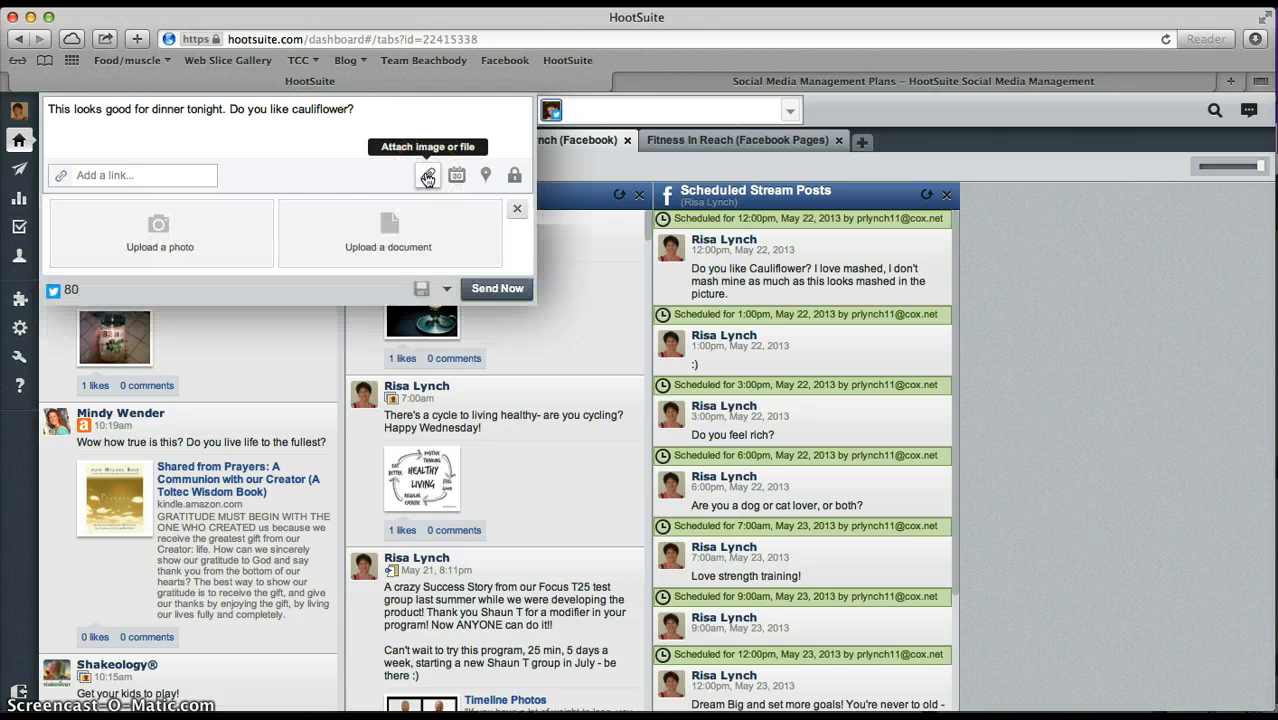
click(163, 243)
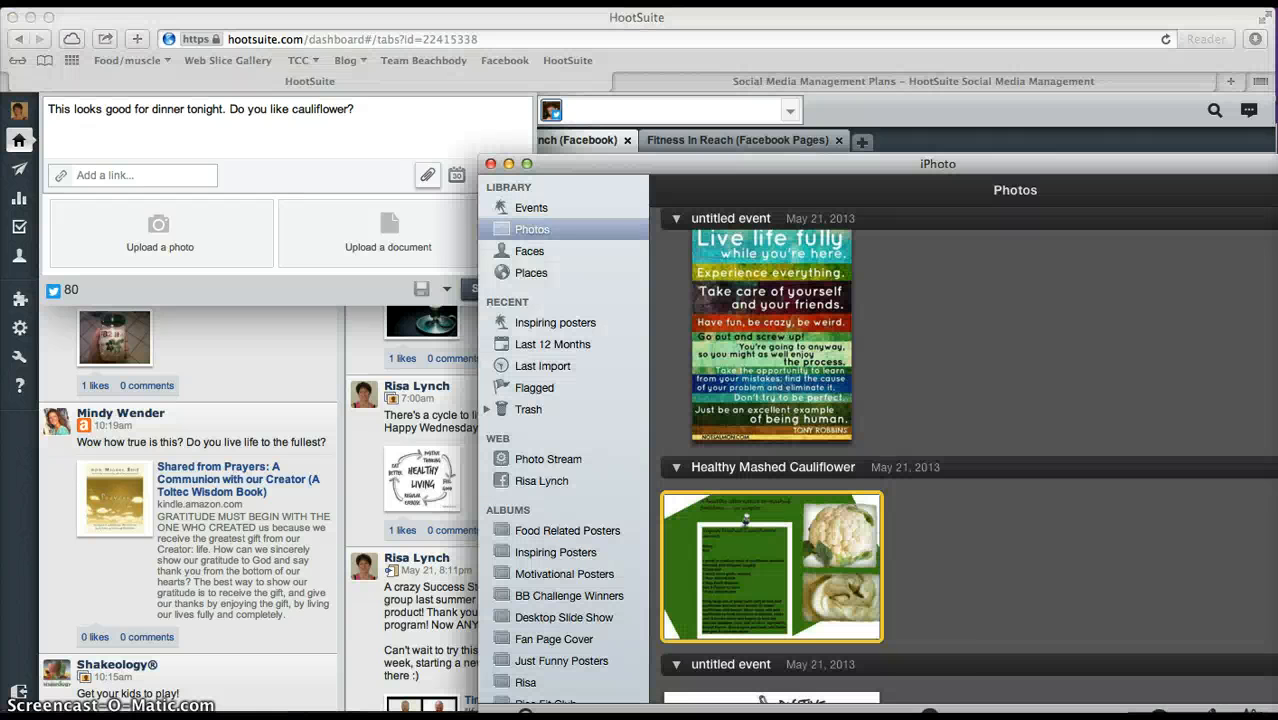
click(780, 592)
mouse_move(772, 585)
mouse_down()
mouse_move(652, 551)
mouse_move(222, 273)
mouse_move(165, 208)
mouse_move(165, 176)
mouse_up()
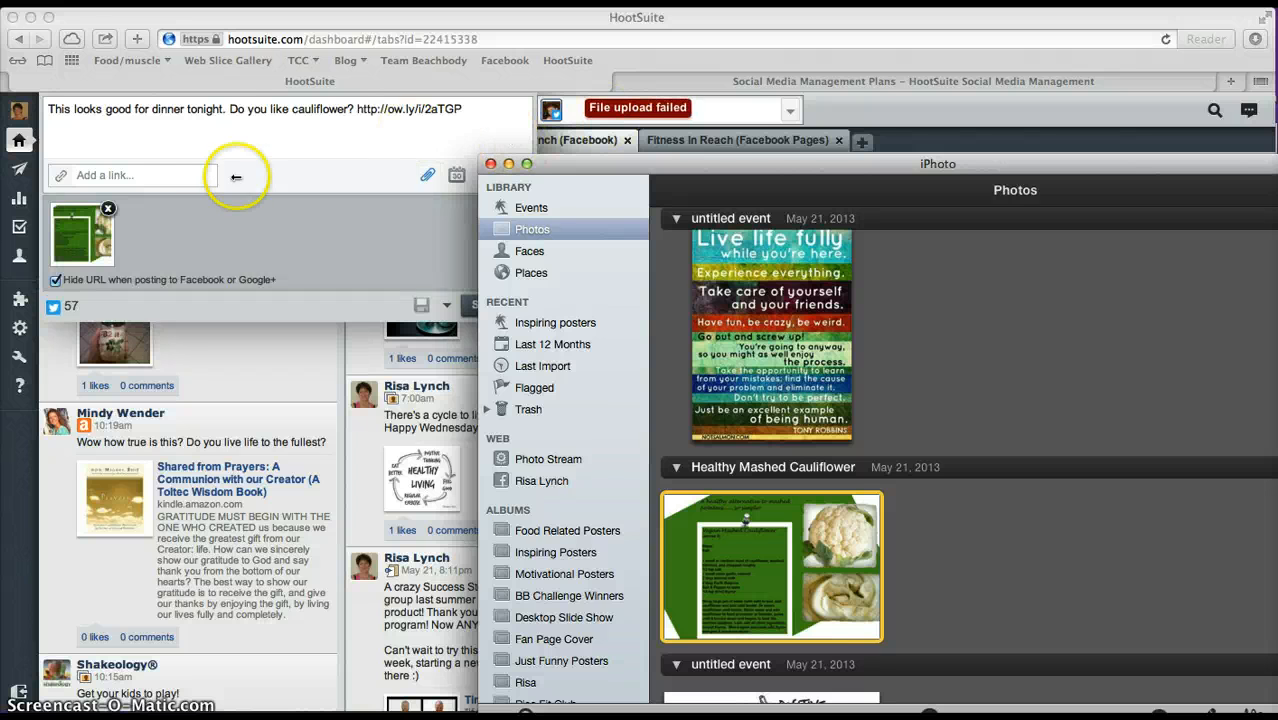
click(272, 140)
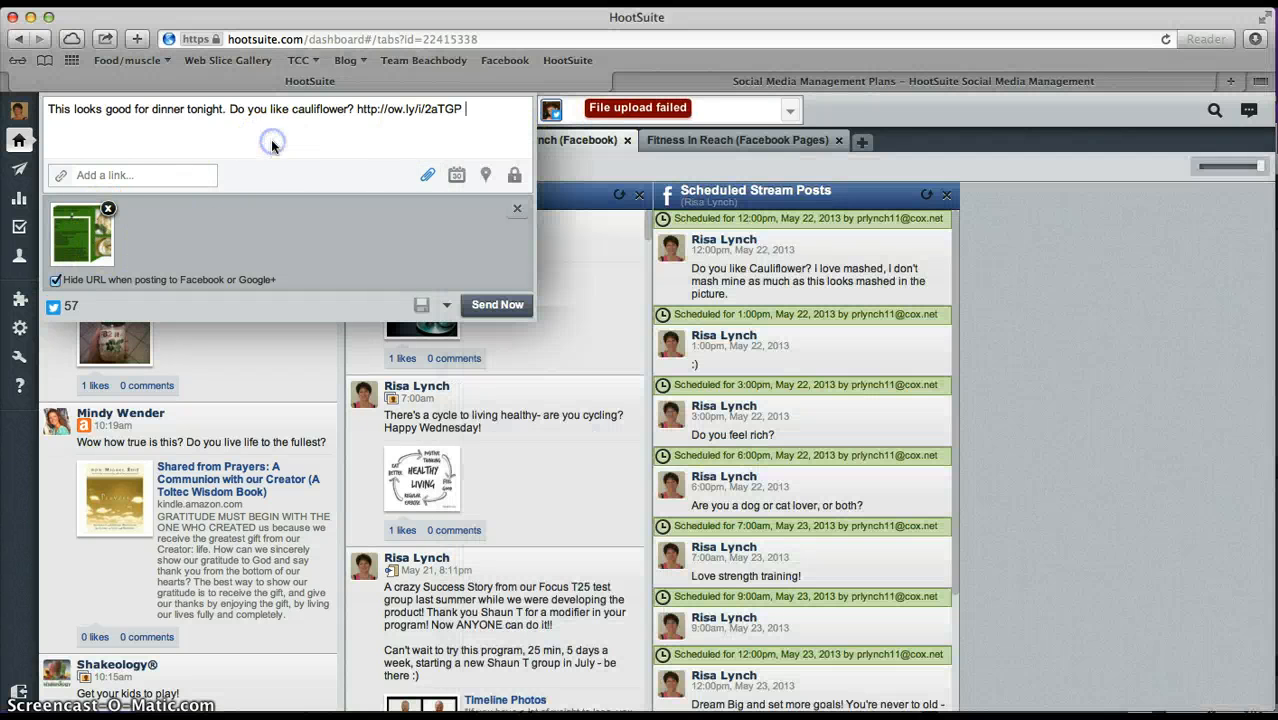
click(80, 231)
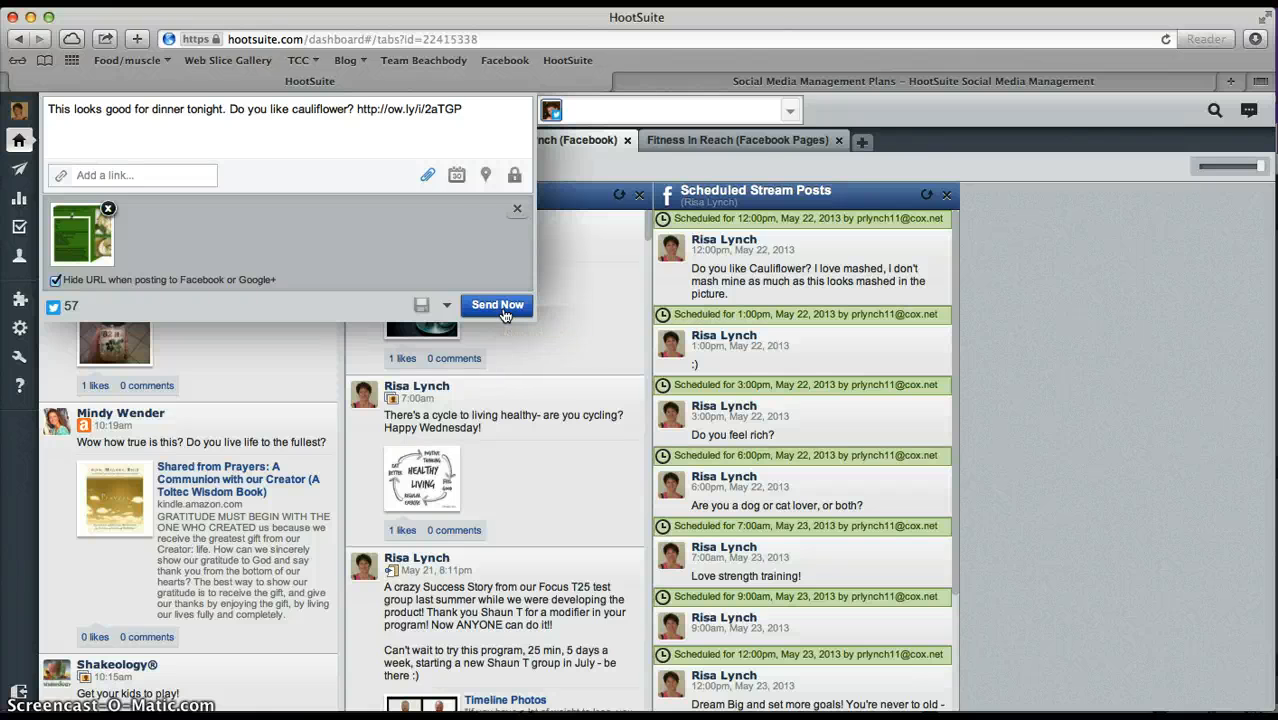
click(449, 215)
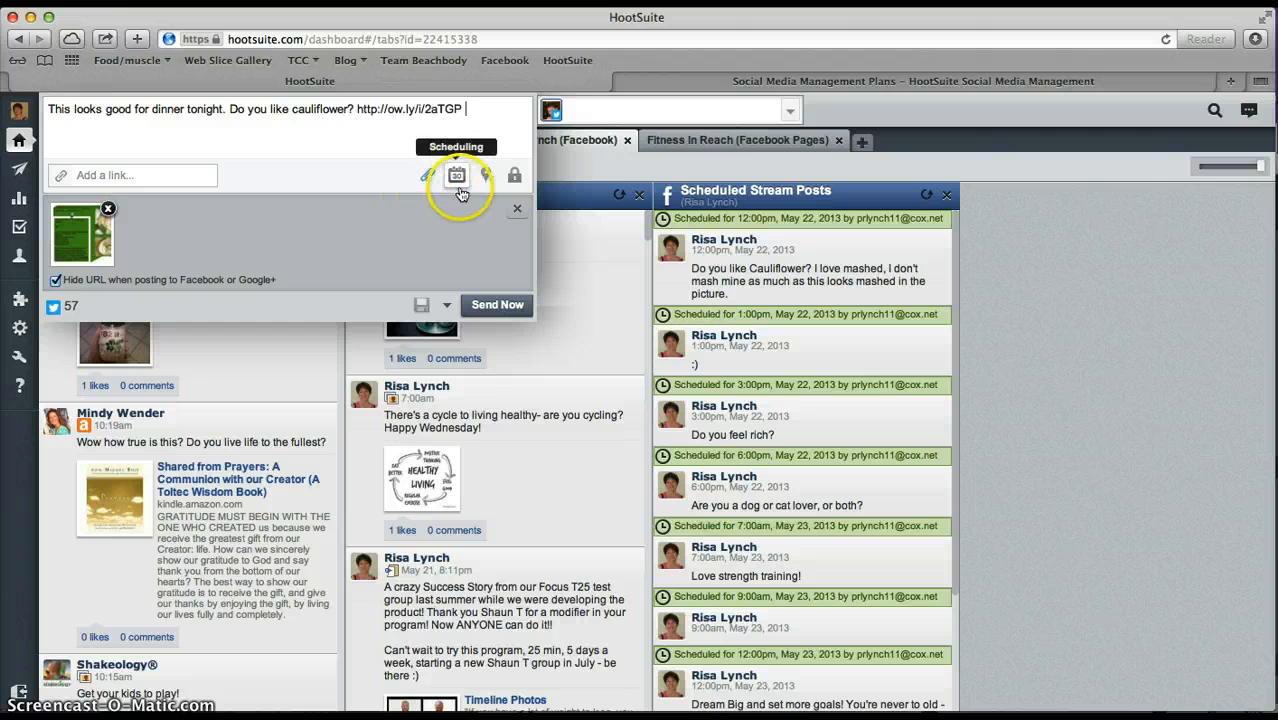
Step: Set the composed message's scheduled send time to May 24, 2013 at 5:00 PM
click(457, 180)
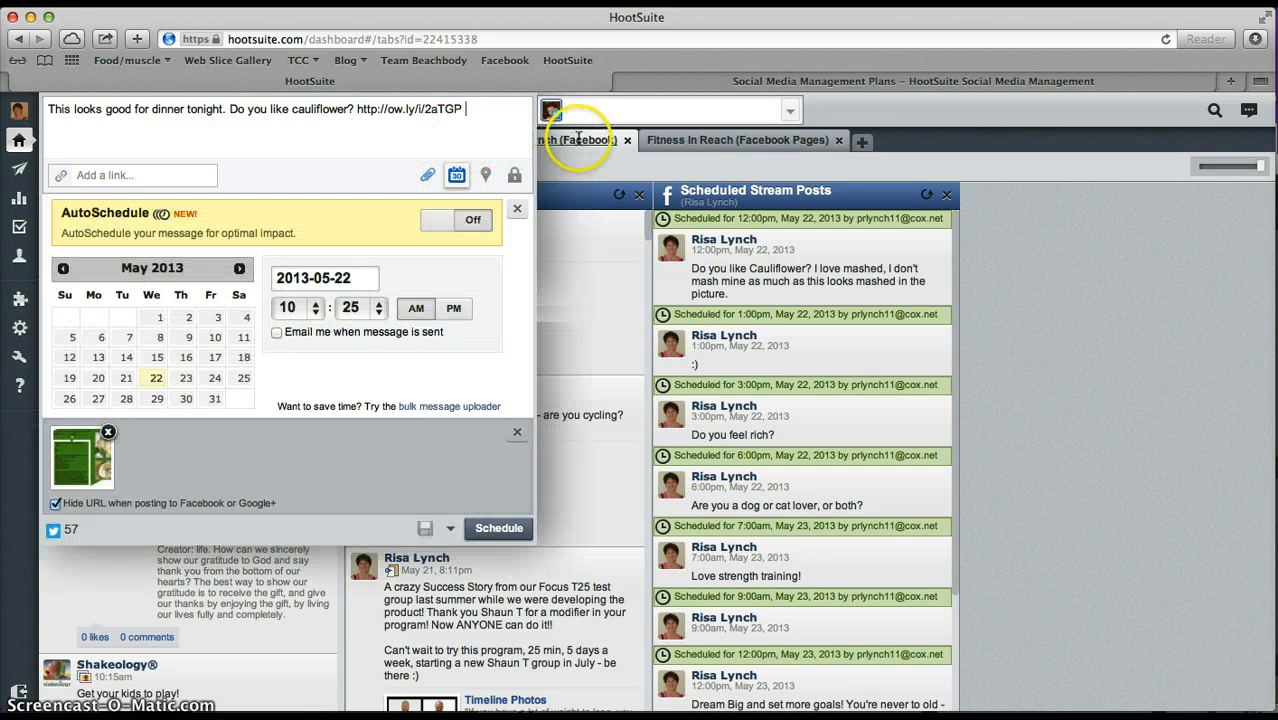
click(553, 113)
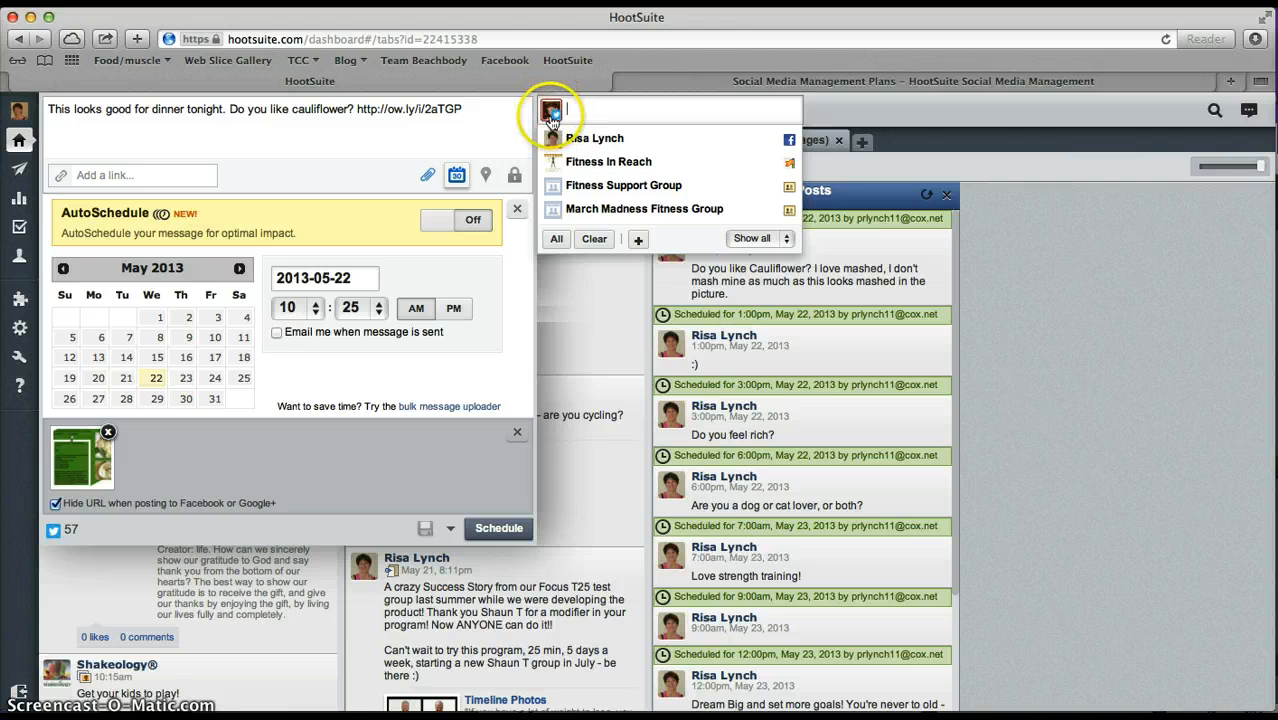
click(465, 135)
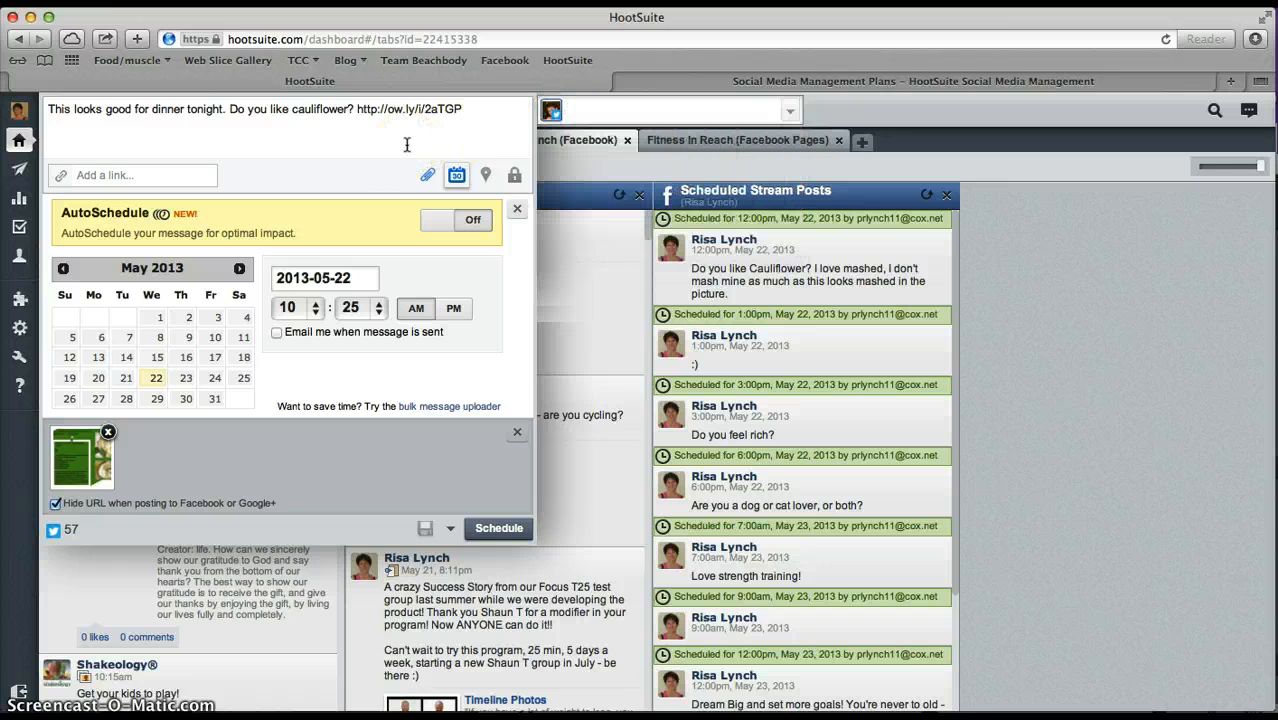
click(212, 384)
click(310, 309)
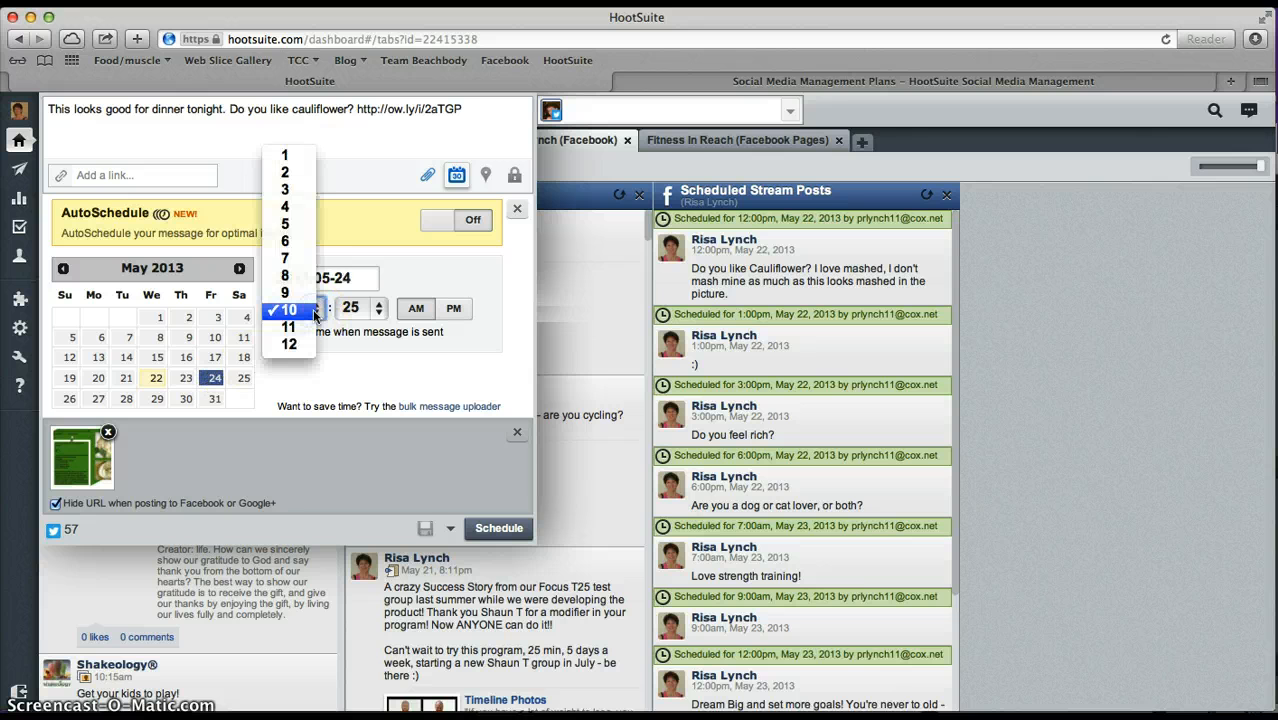
click(285, 224)
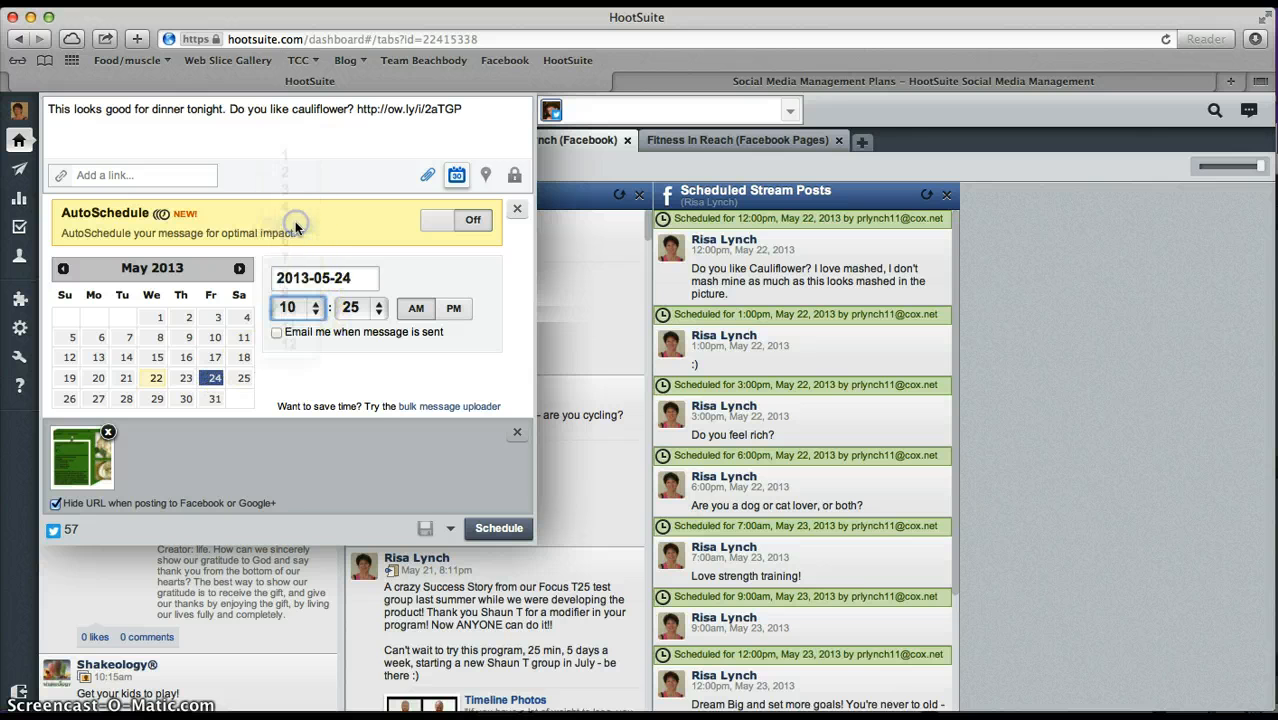
click(379, 317)
click(352, 224)
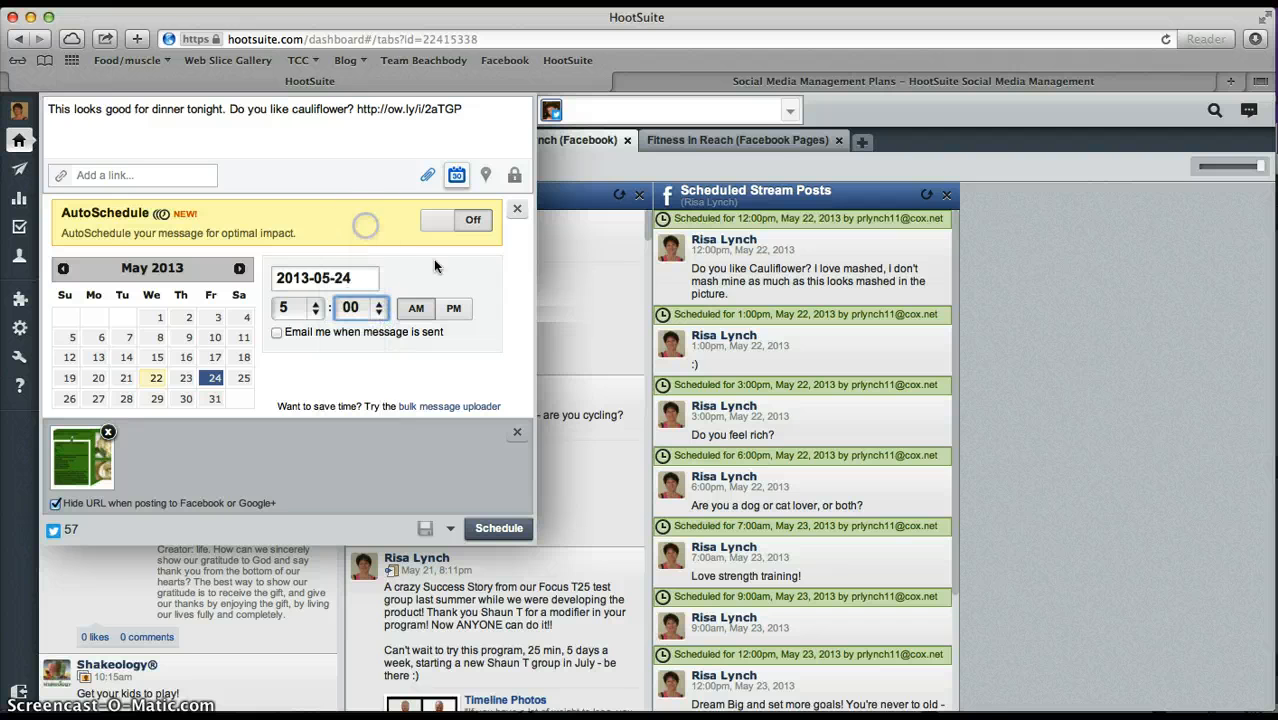
click(456, 309)
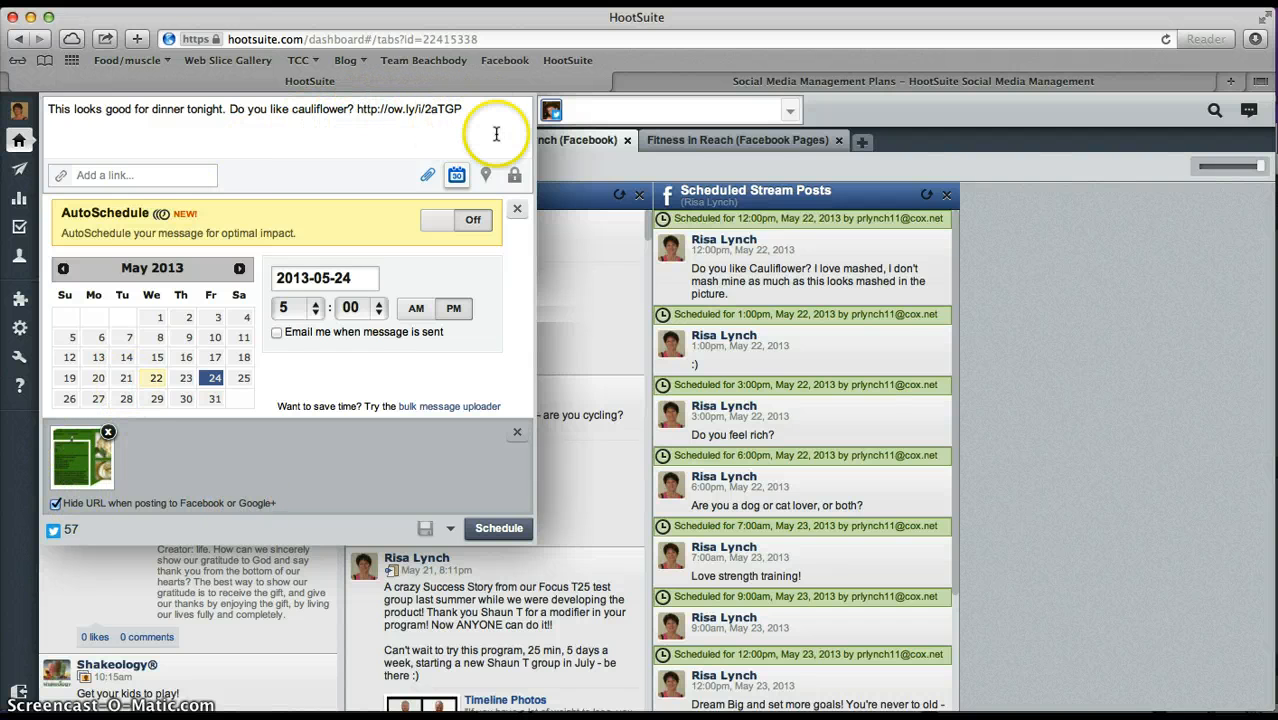
Step: Add the personal Facebook profile to the Twitter destination, leave out Fitness In Reach, and schedule the message
click(575, 109)
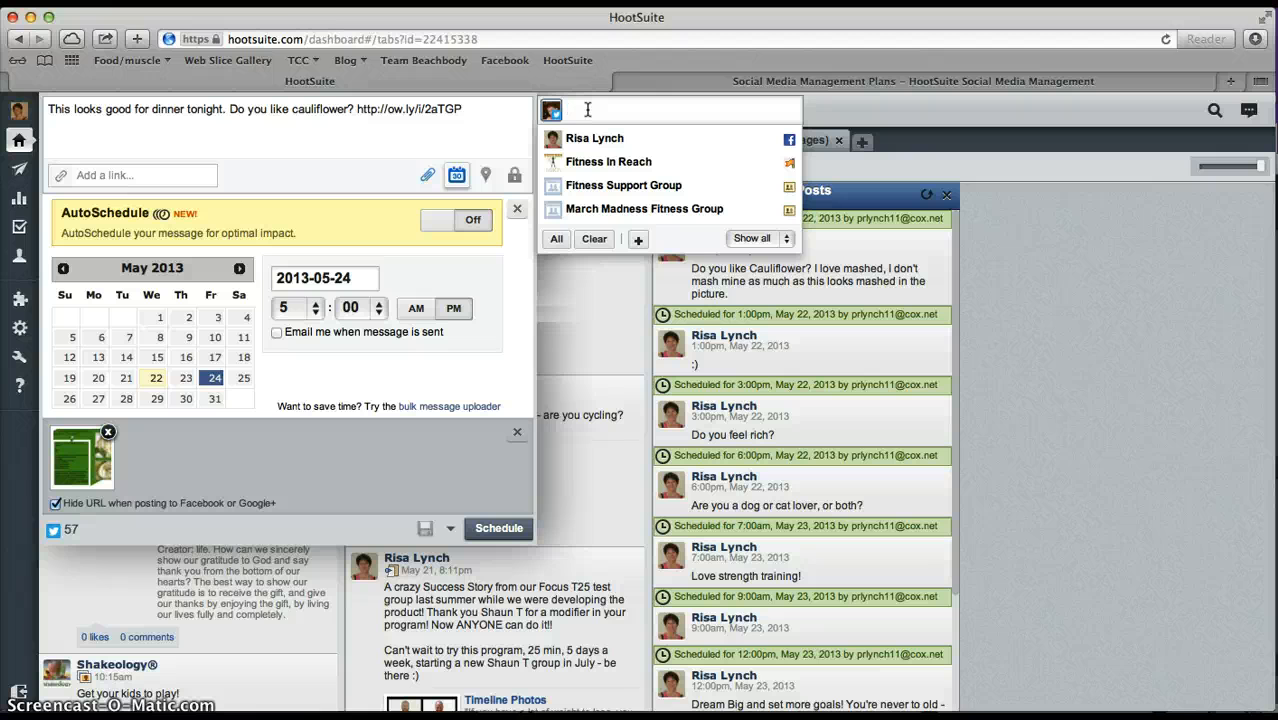
click(557, 240)
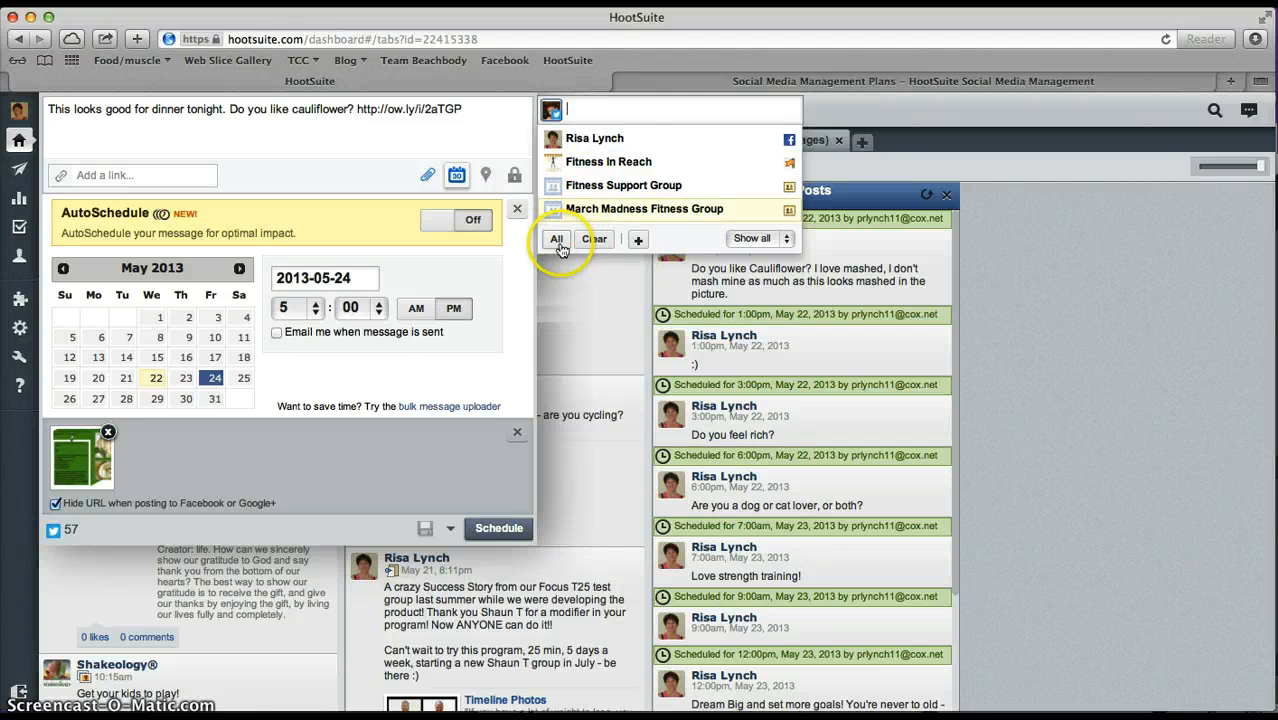
click(612, 138)
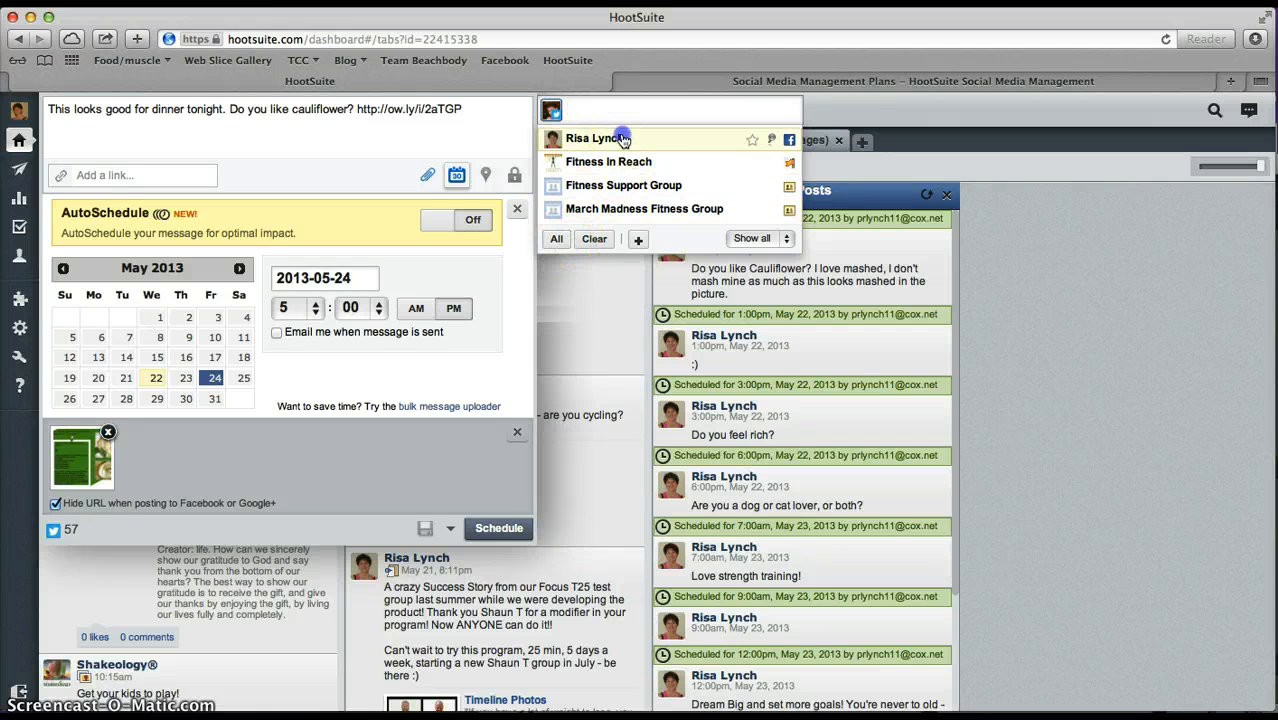
click(622, 140)
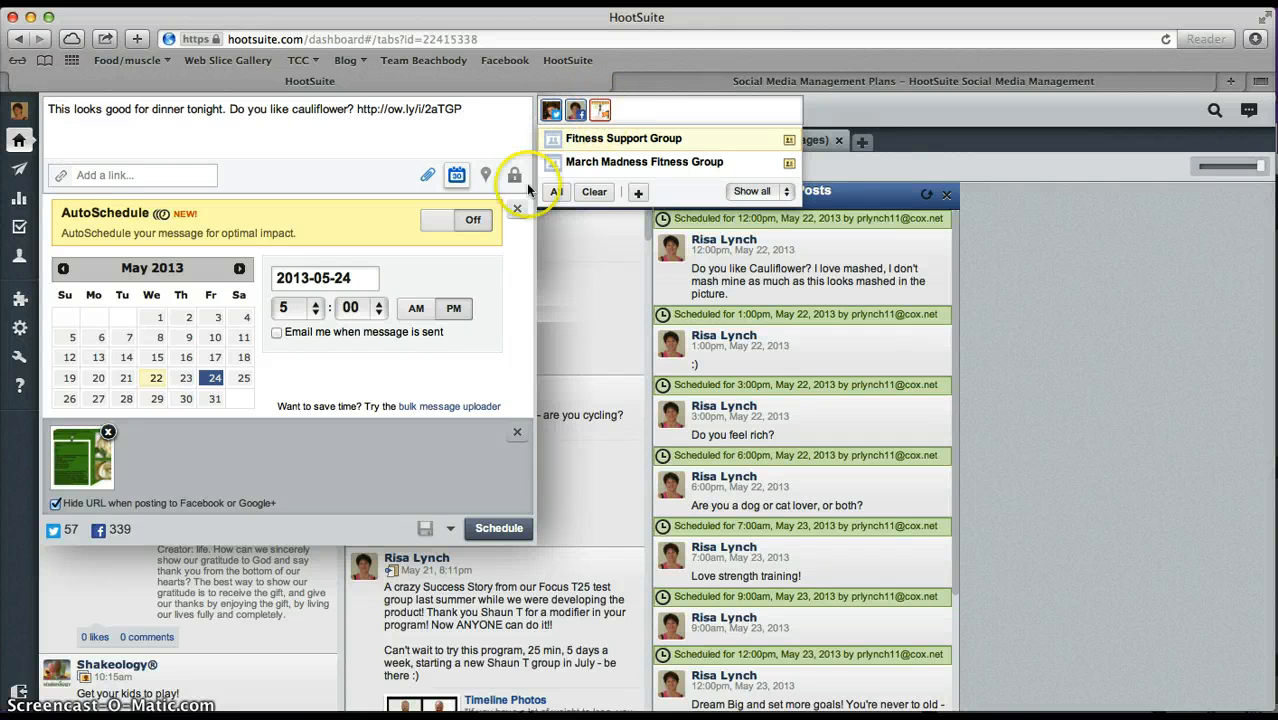
click(599, 110)
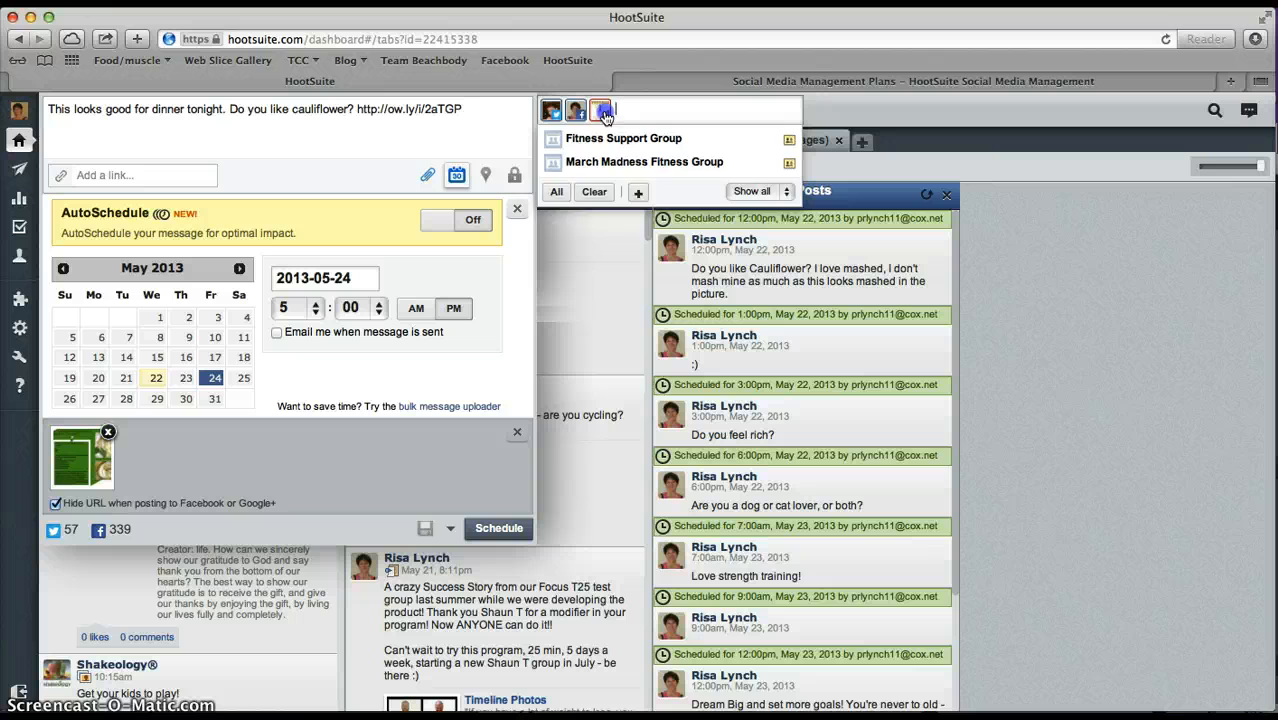
click(487, 530)
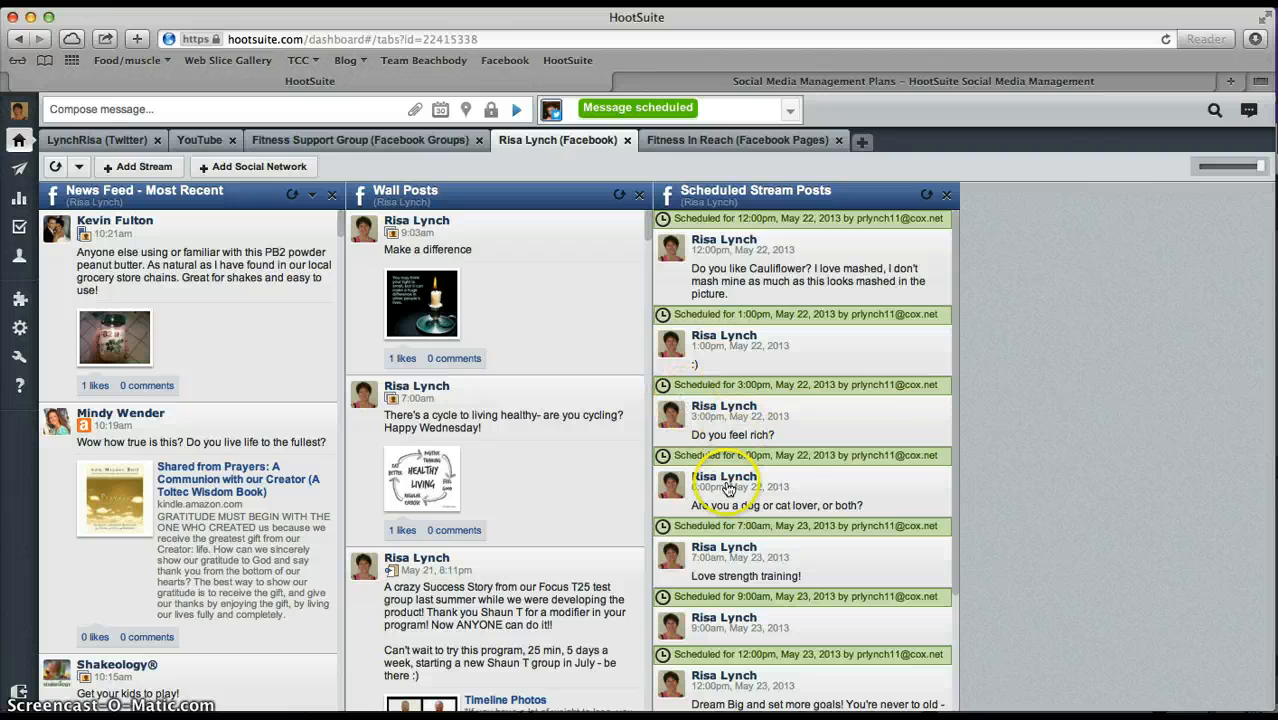
Step: Change the cauliflower dinner post in Scheduled Stream Posts to 4:00 PM and save the changes
scroll(780, 545, down, 5)
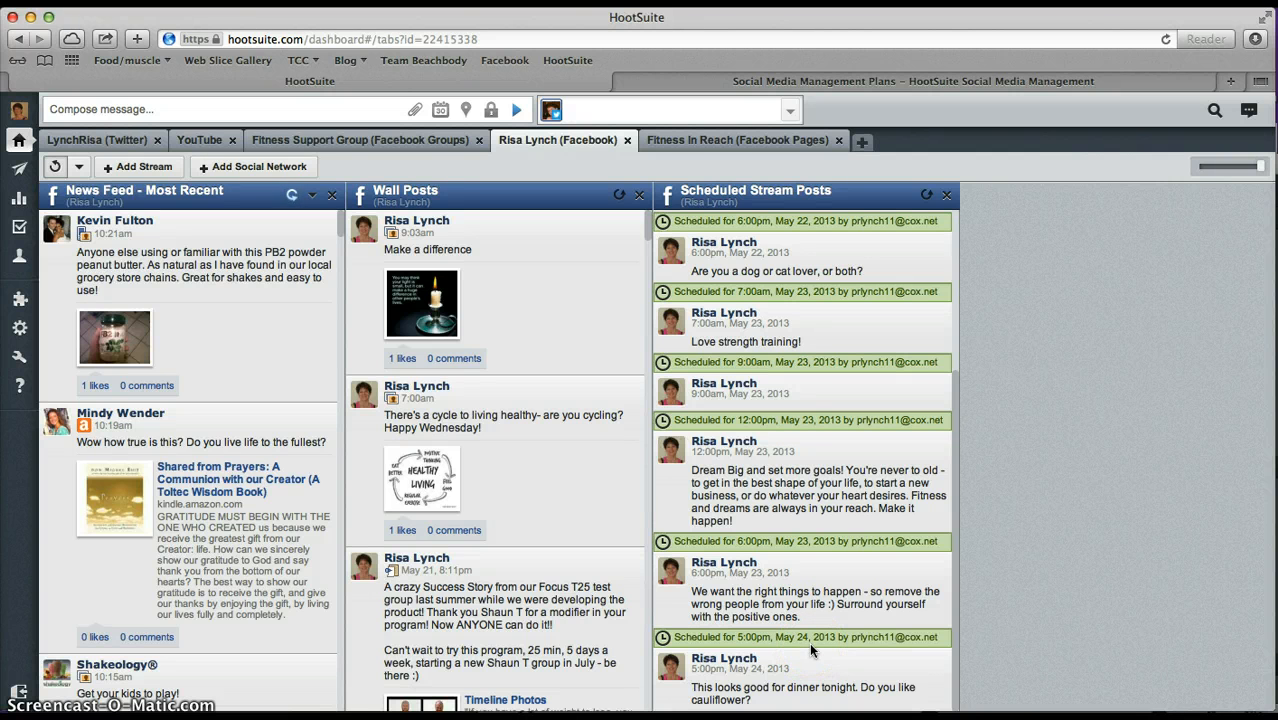
mouse_move(912, 671)
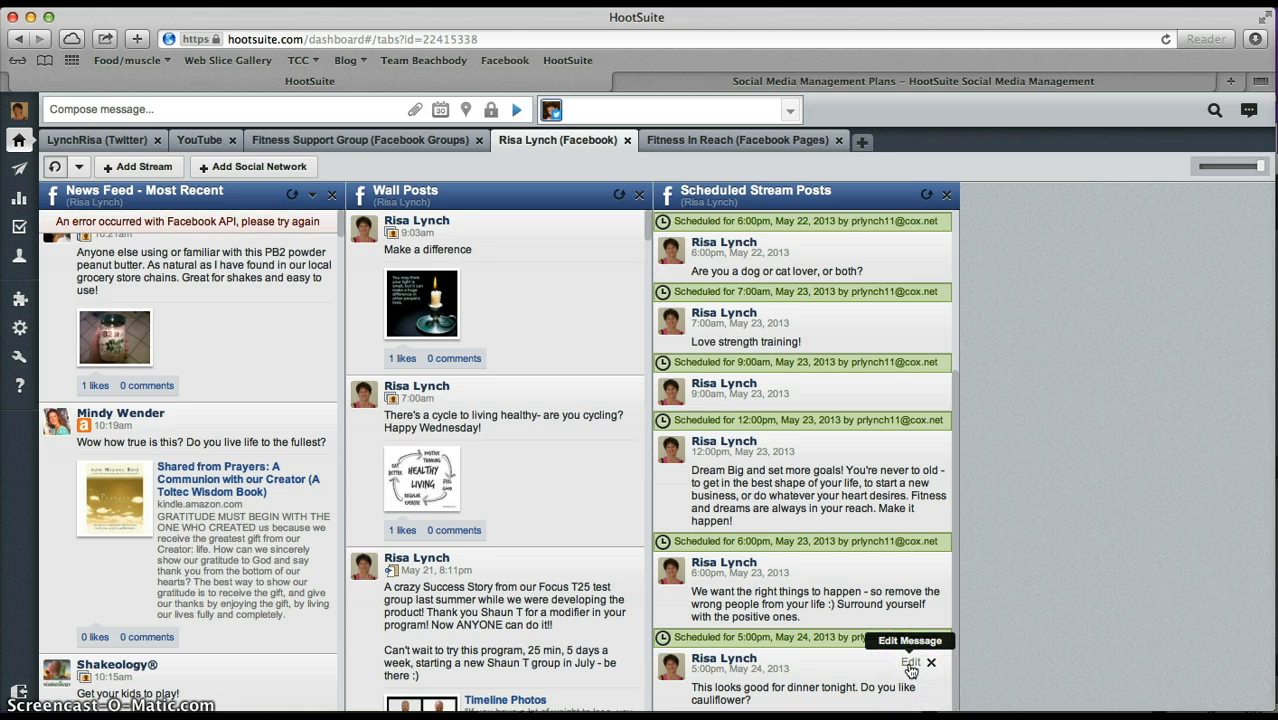
click(911, 666)
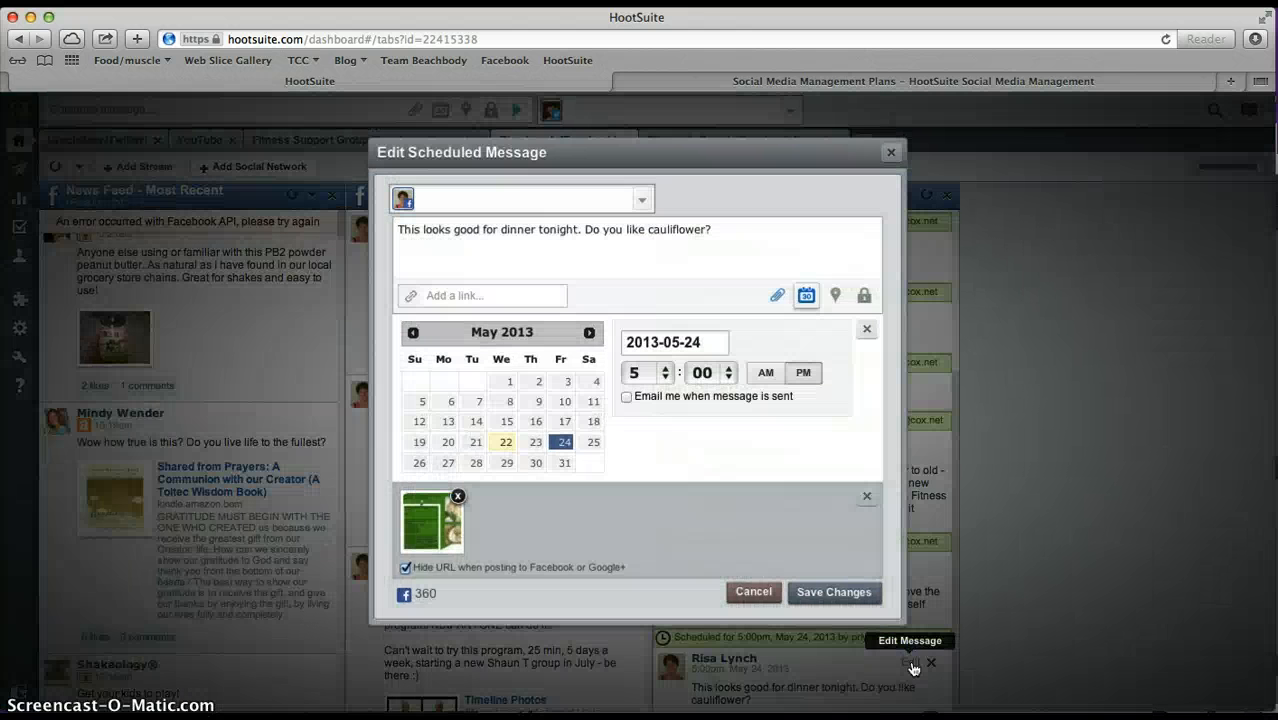
click(662, 372)
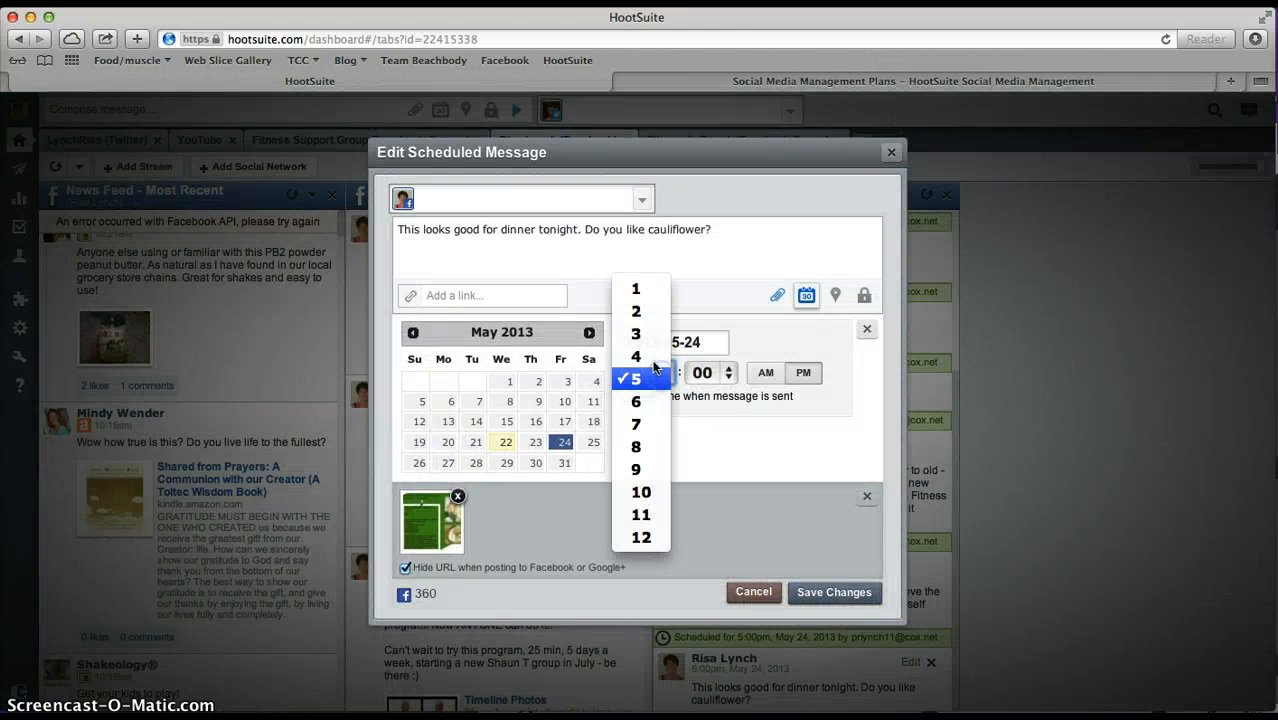
click(653, 344)
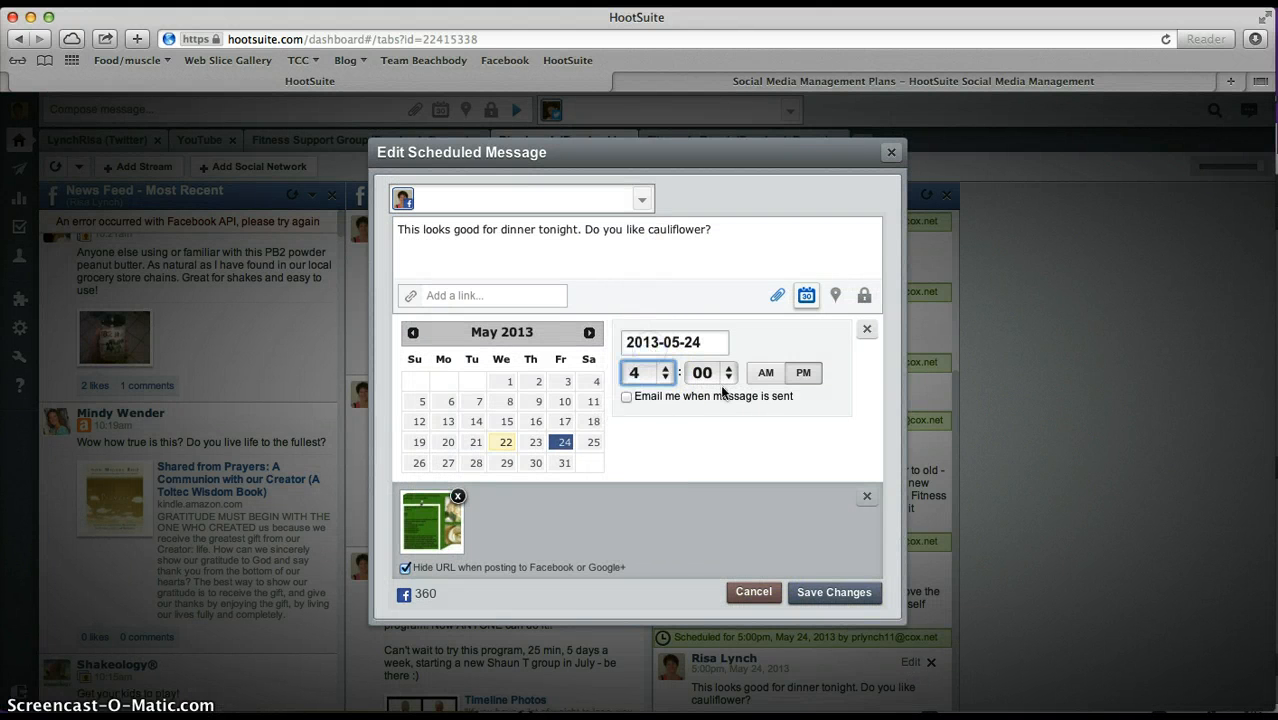
click(834, 592)
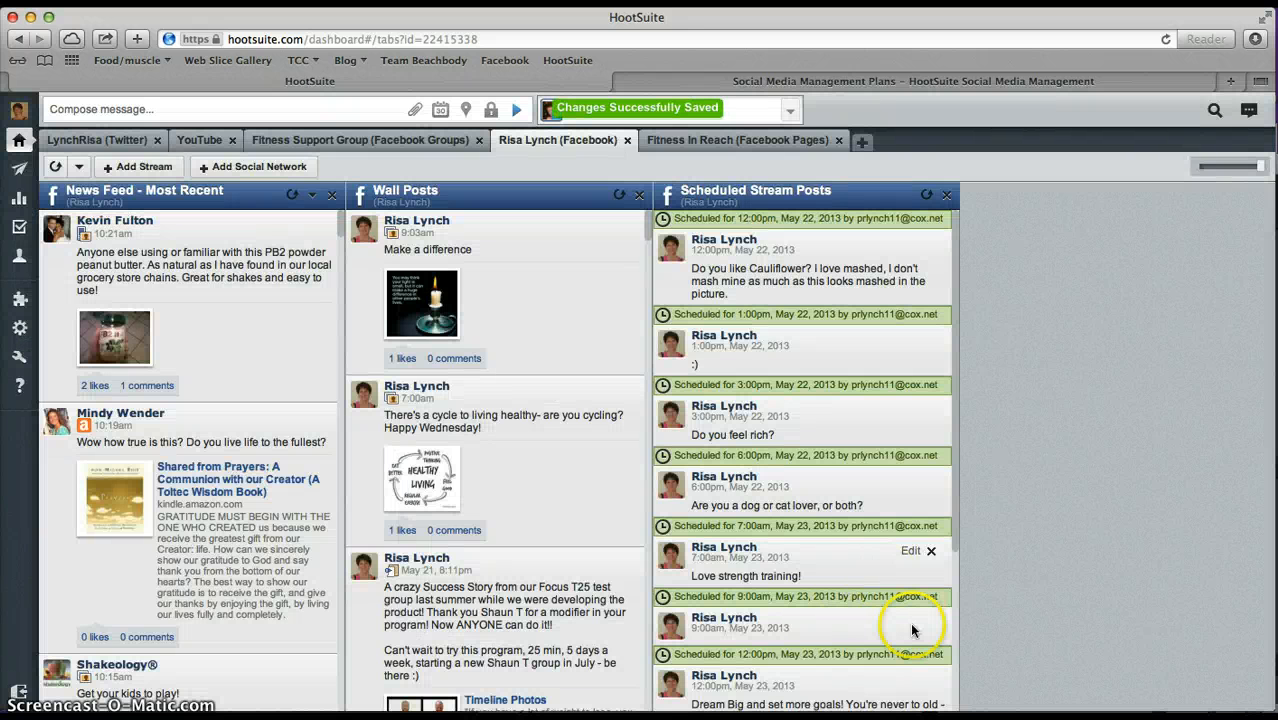
Step: Delete the cauliflower dinner post from the personal Facebook profile's Scheduled Stream Posts
scroll(910, 622, down, 4)
mouse_move(930, 666)
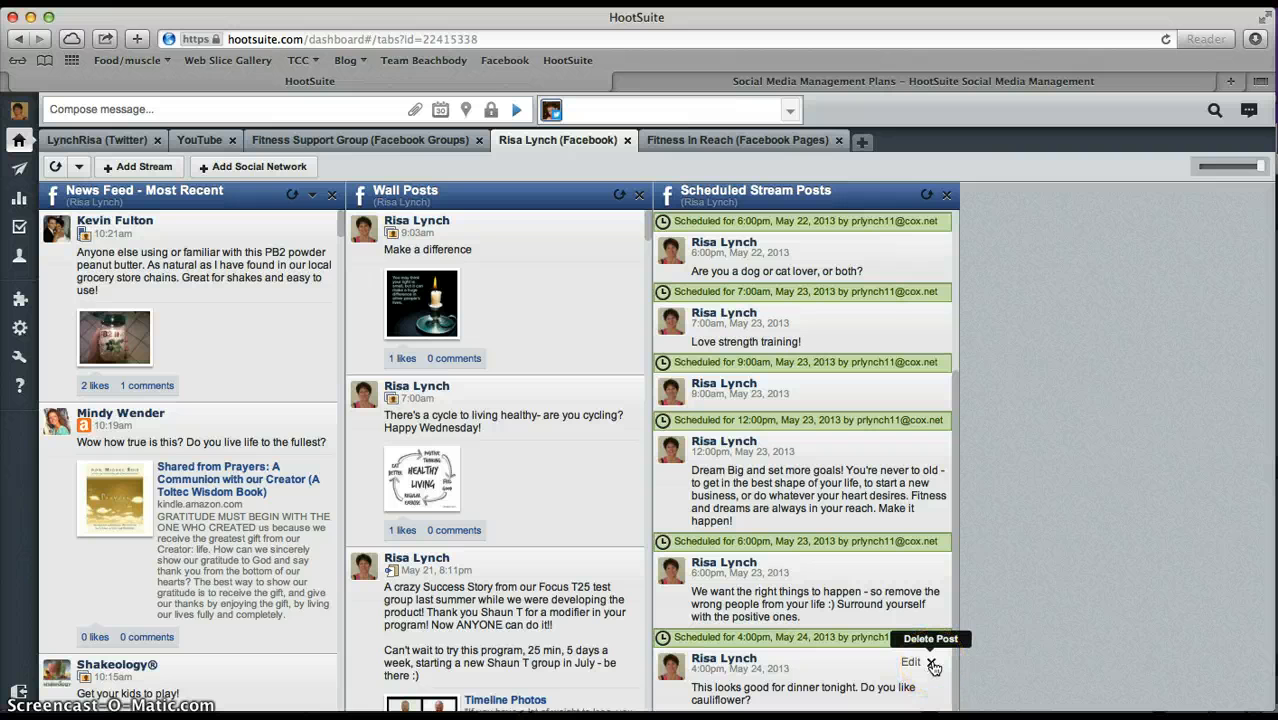
click(931, 663)
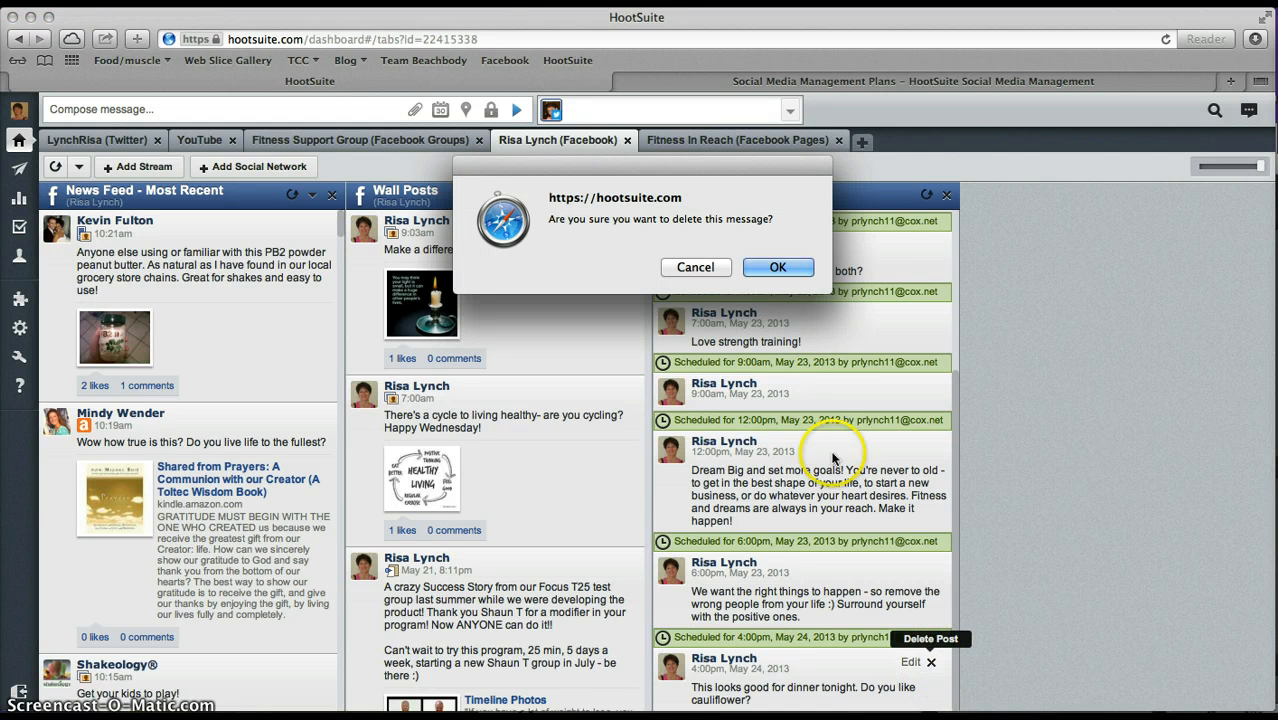
click(781, 268)
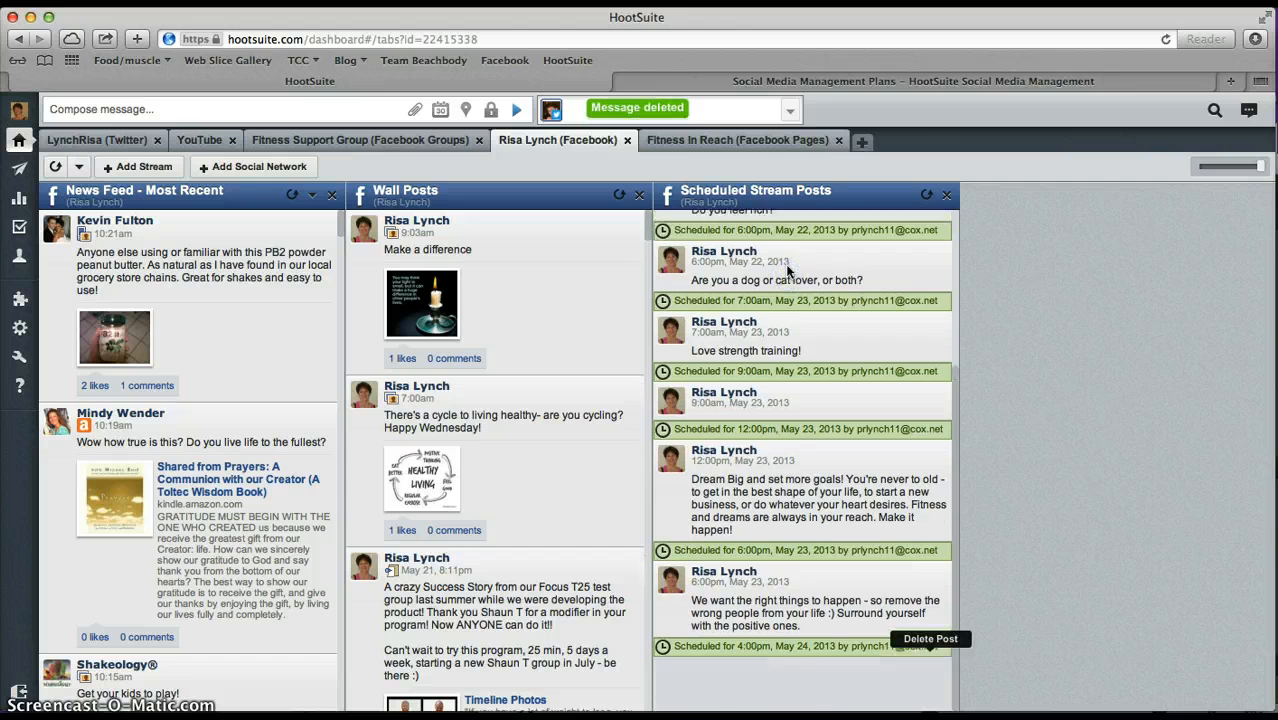
Step: Delete the 12:00pm May 22 mashed cauliflower tweet from the Twitter account's Scheduled Tweets stream
click(120, 140)
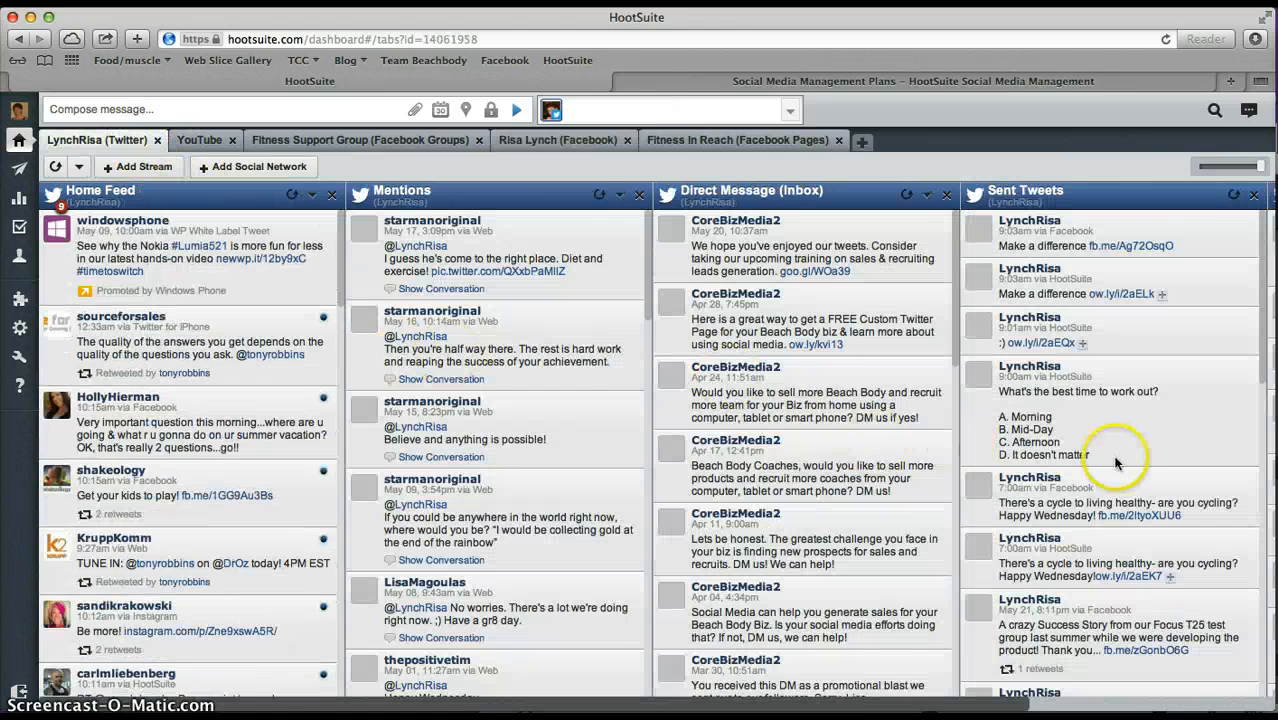
scroll(1118, 460, right, 3)
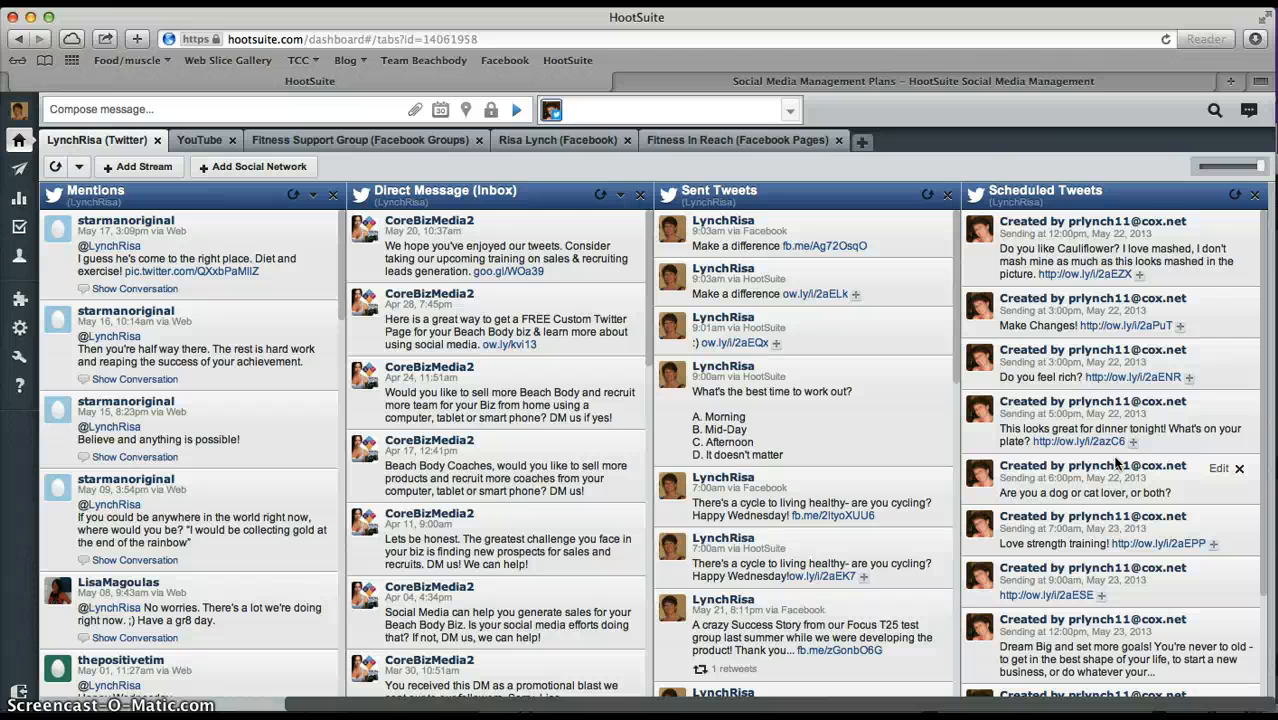
click(1241, 225)
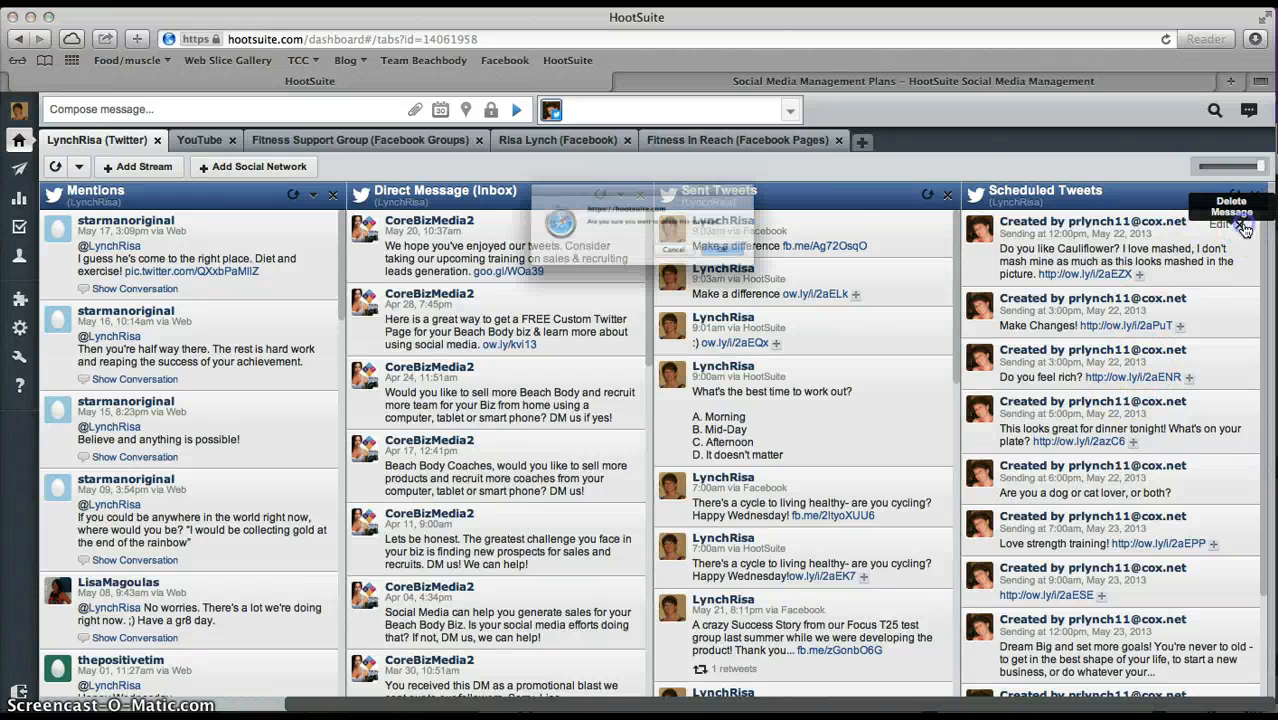
click(802, 268)
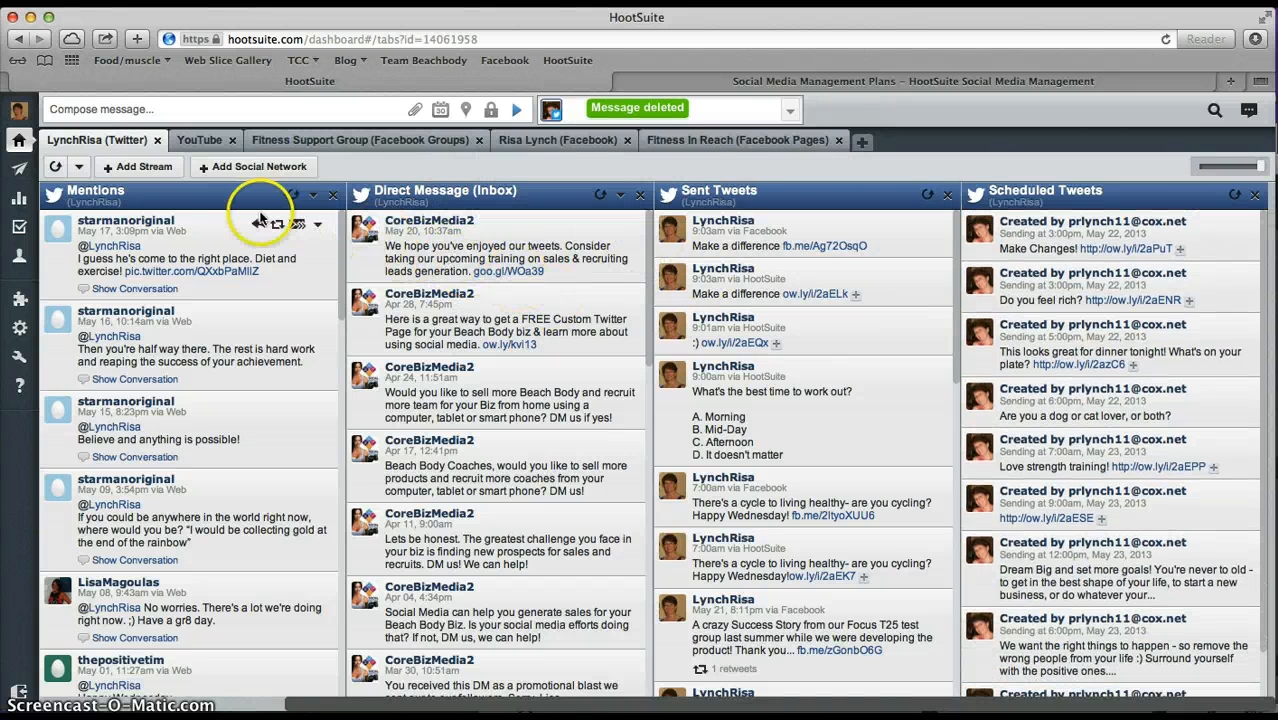
Step: Return to the personal Facebook profile's streams and review the compose area and the remaining scheduled posts
click(523, 140)
click(686, 110)
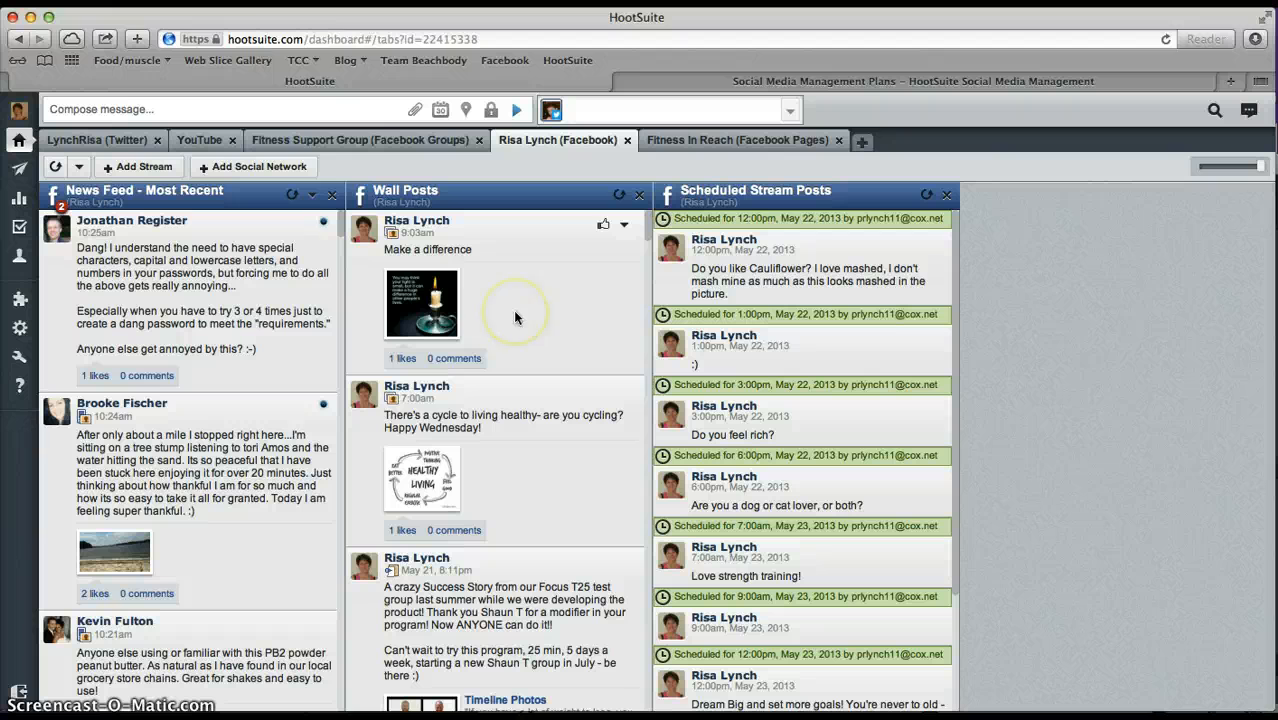
click(345, 110)
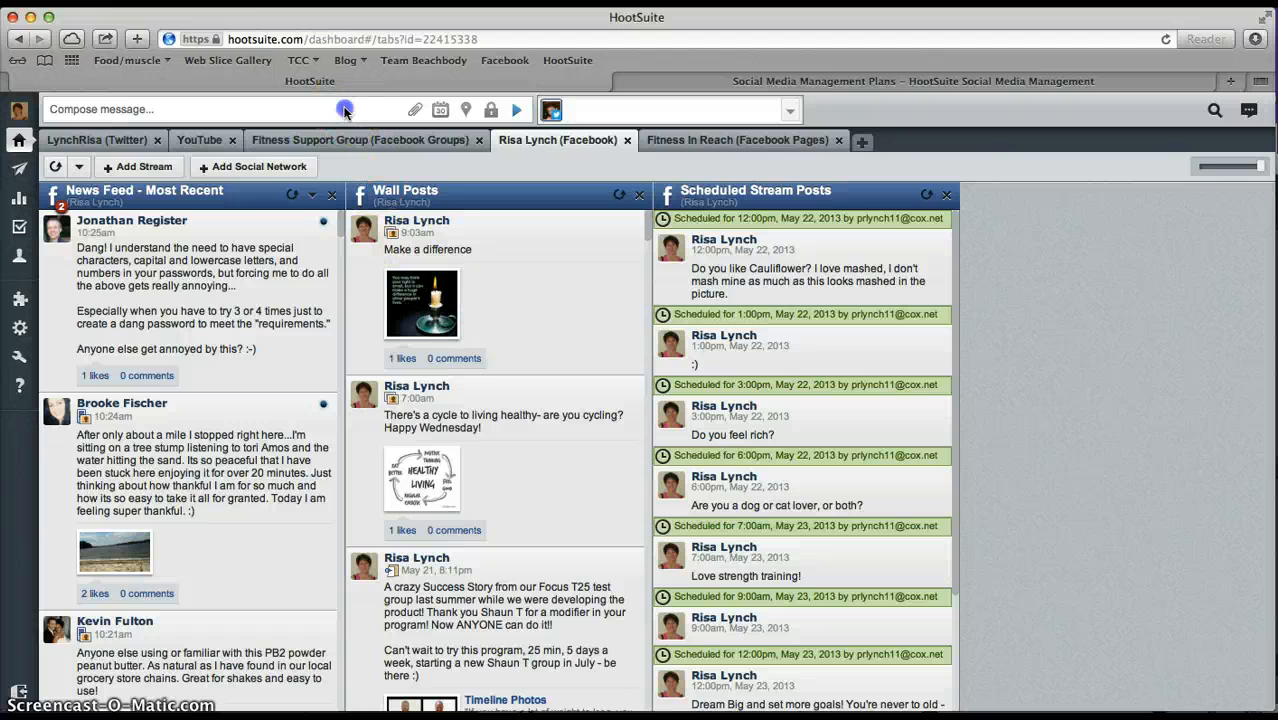
click(296, 106)
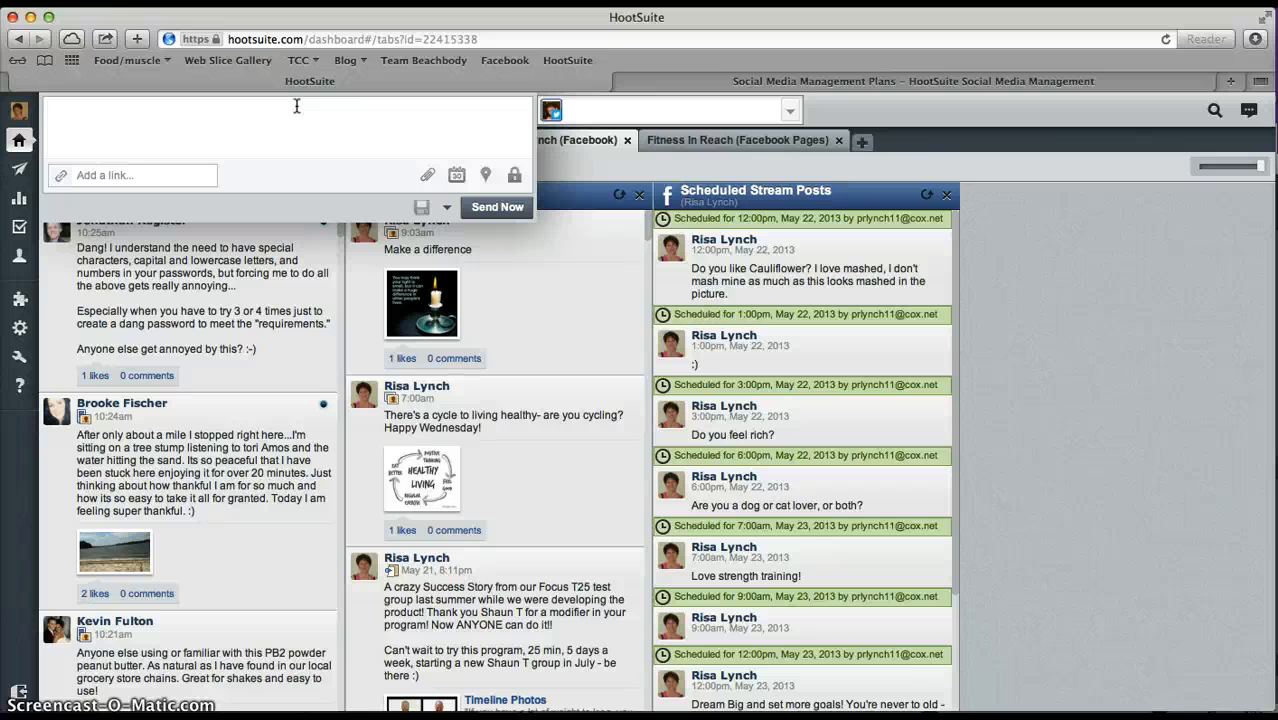
click(344, 138)
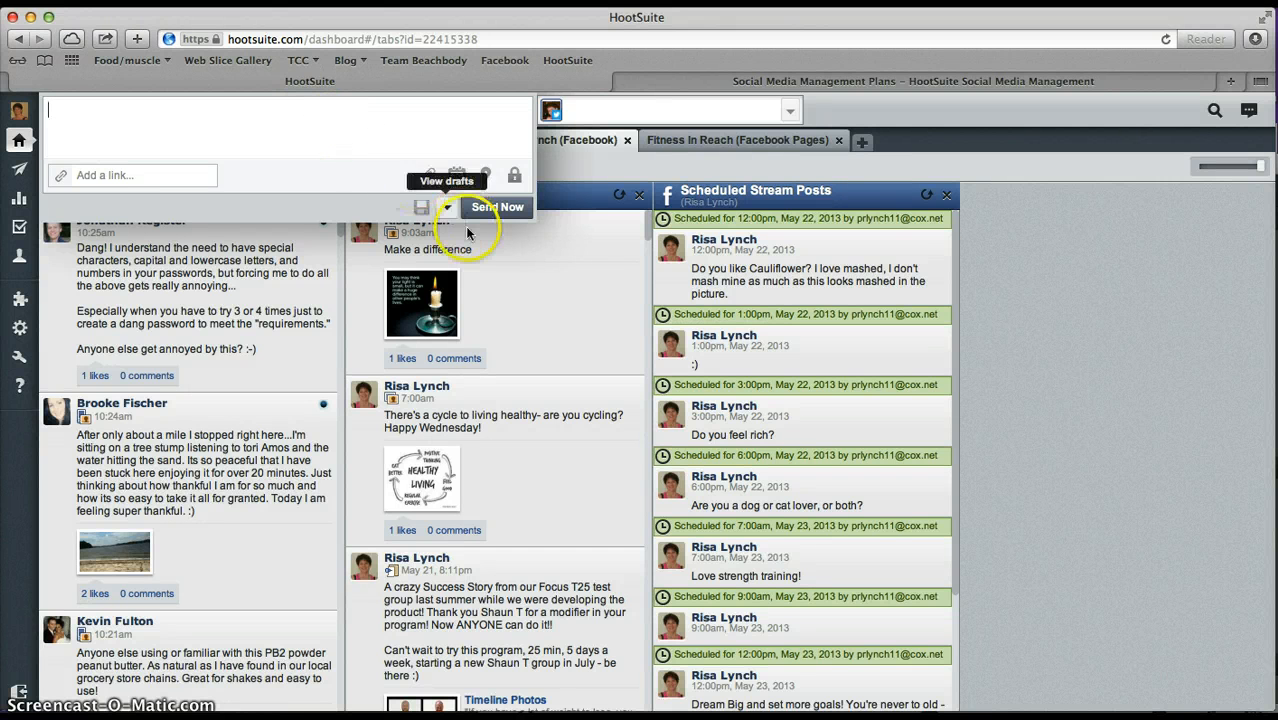
mouse_move(795, 432)
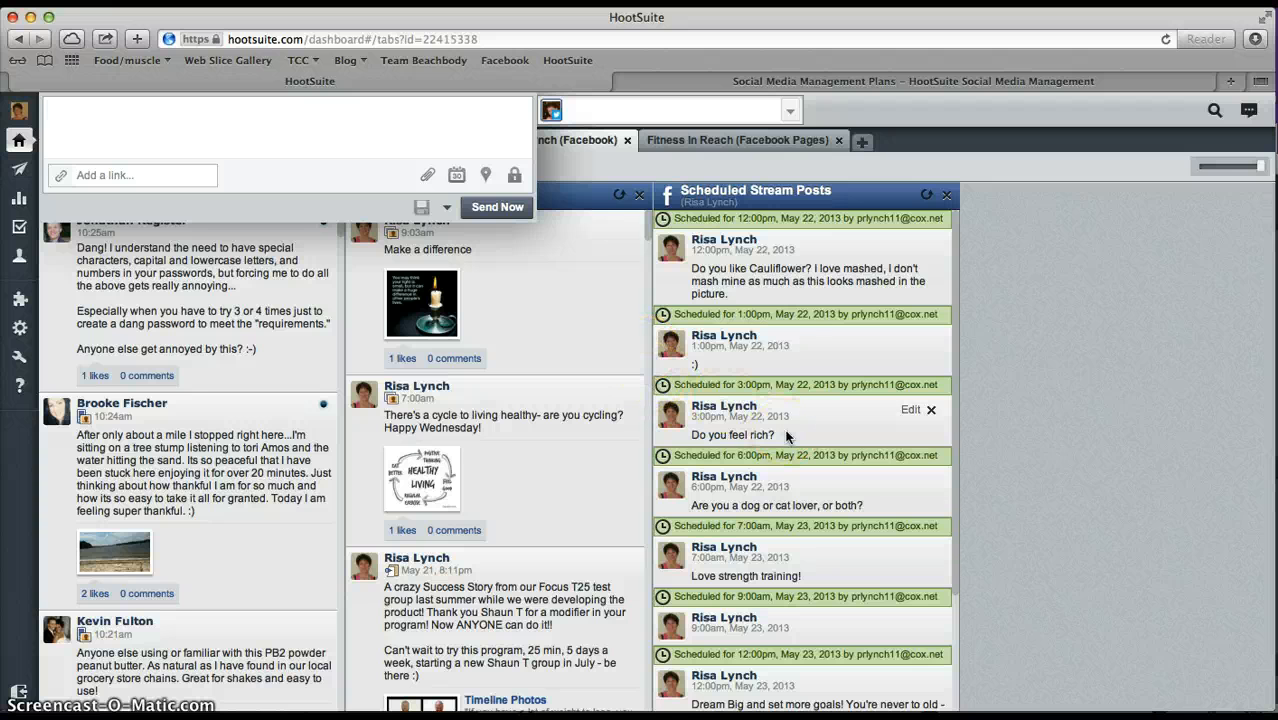
scroll(786, 436, down, 3)
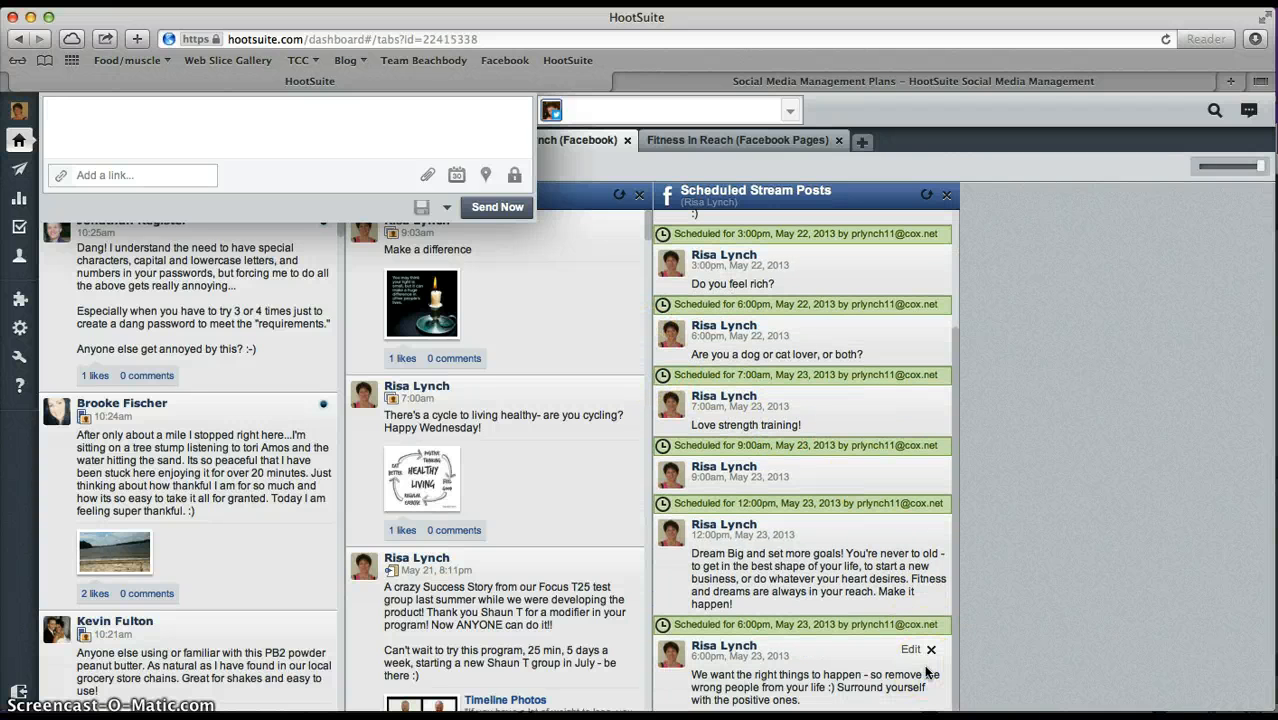
Step: Open the Underground Health Reporter corn oil article and copy its web address
click(220, 588)
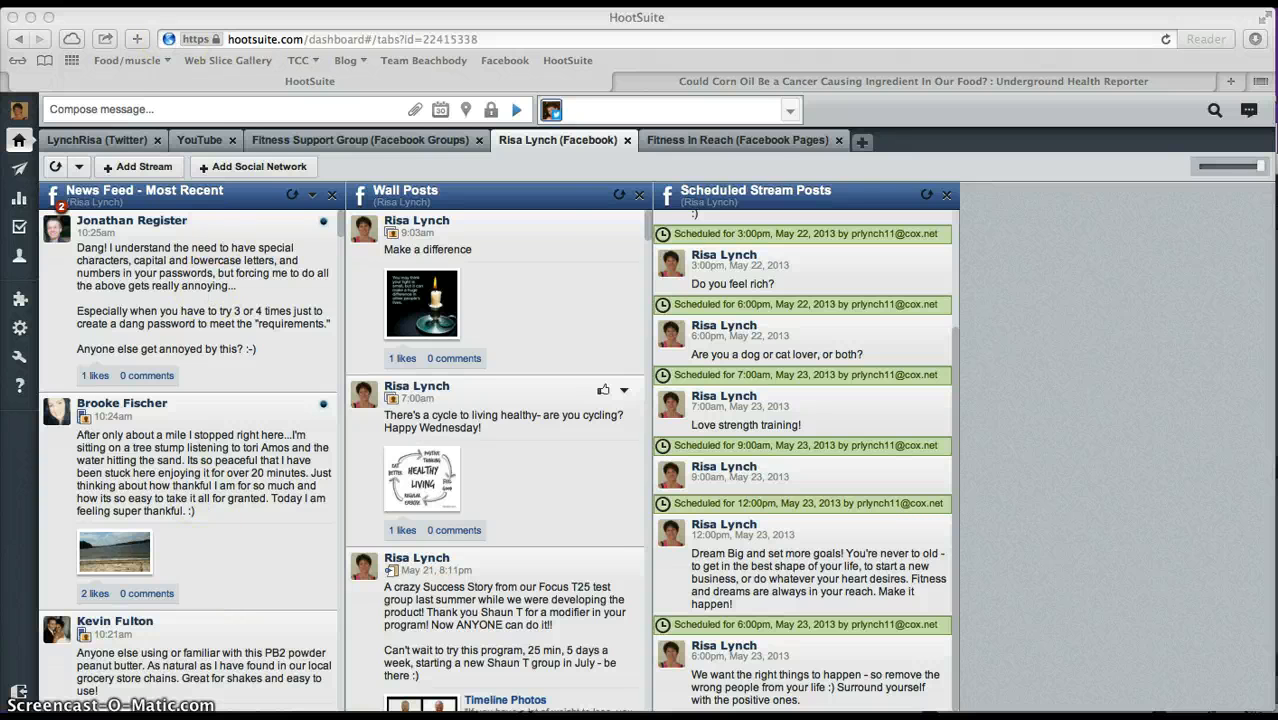
click(166, 109)
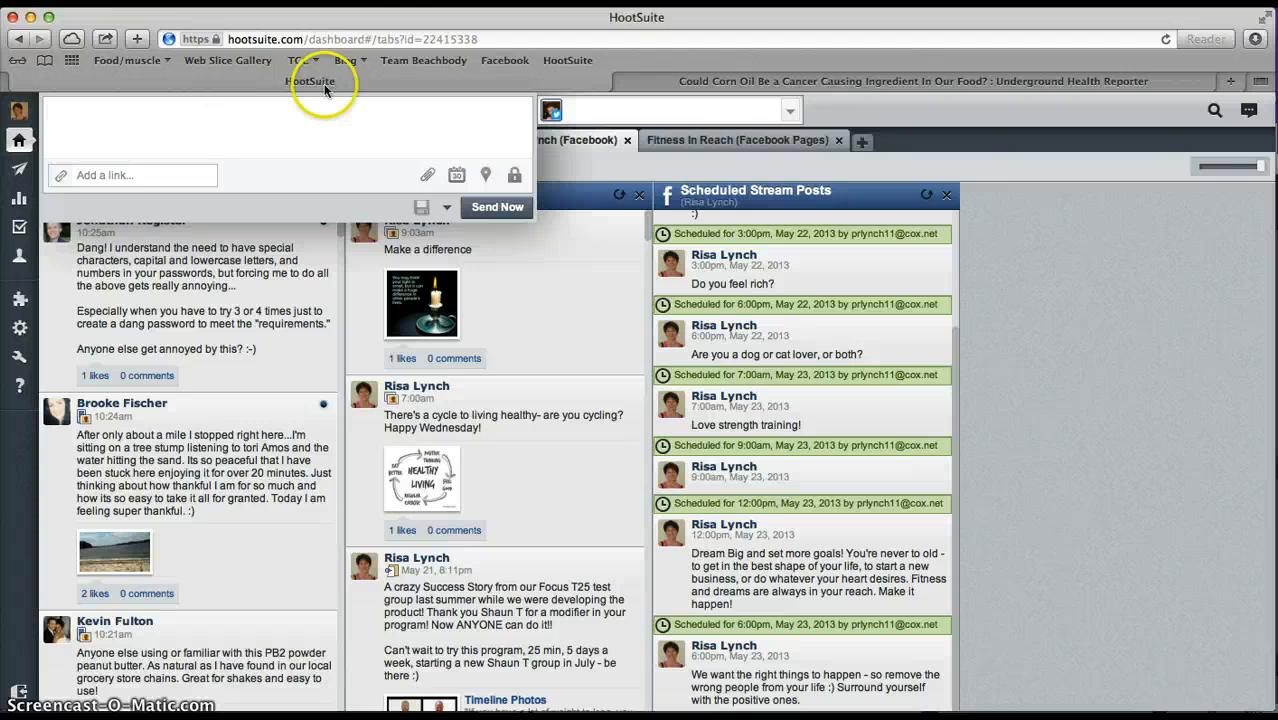
click(701, 86)
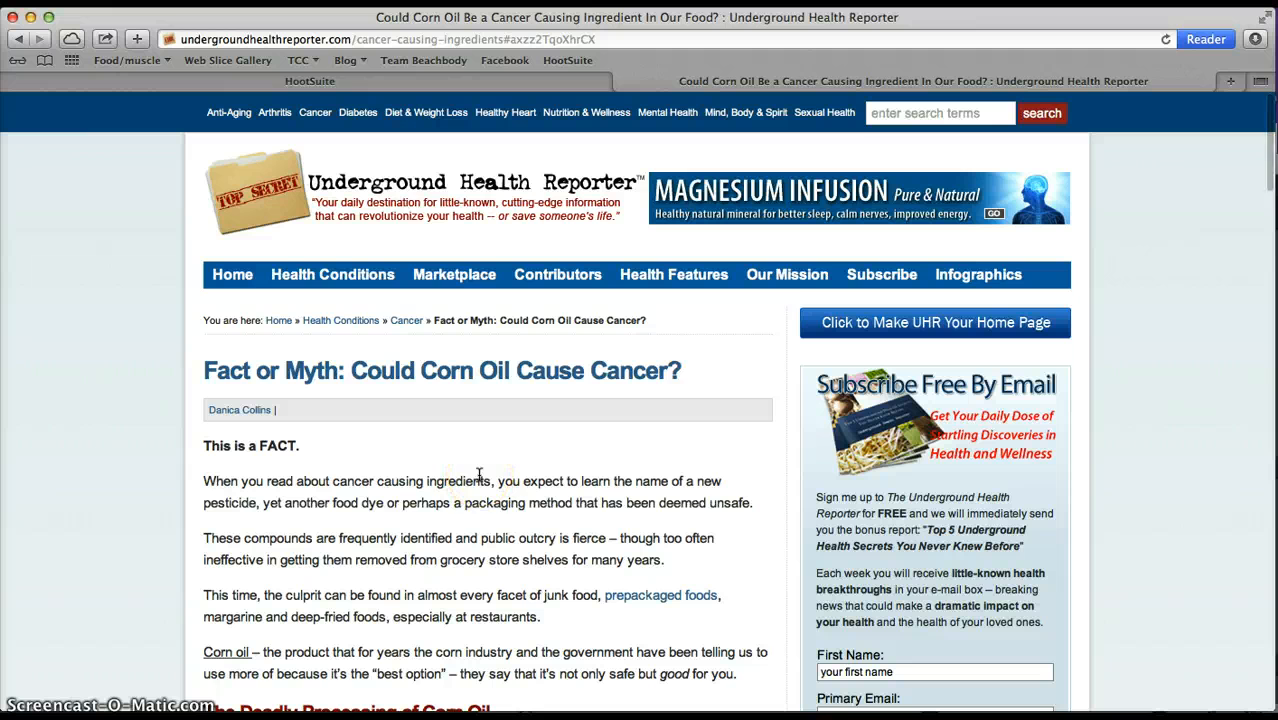
scroll(479, 475, down, 5)
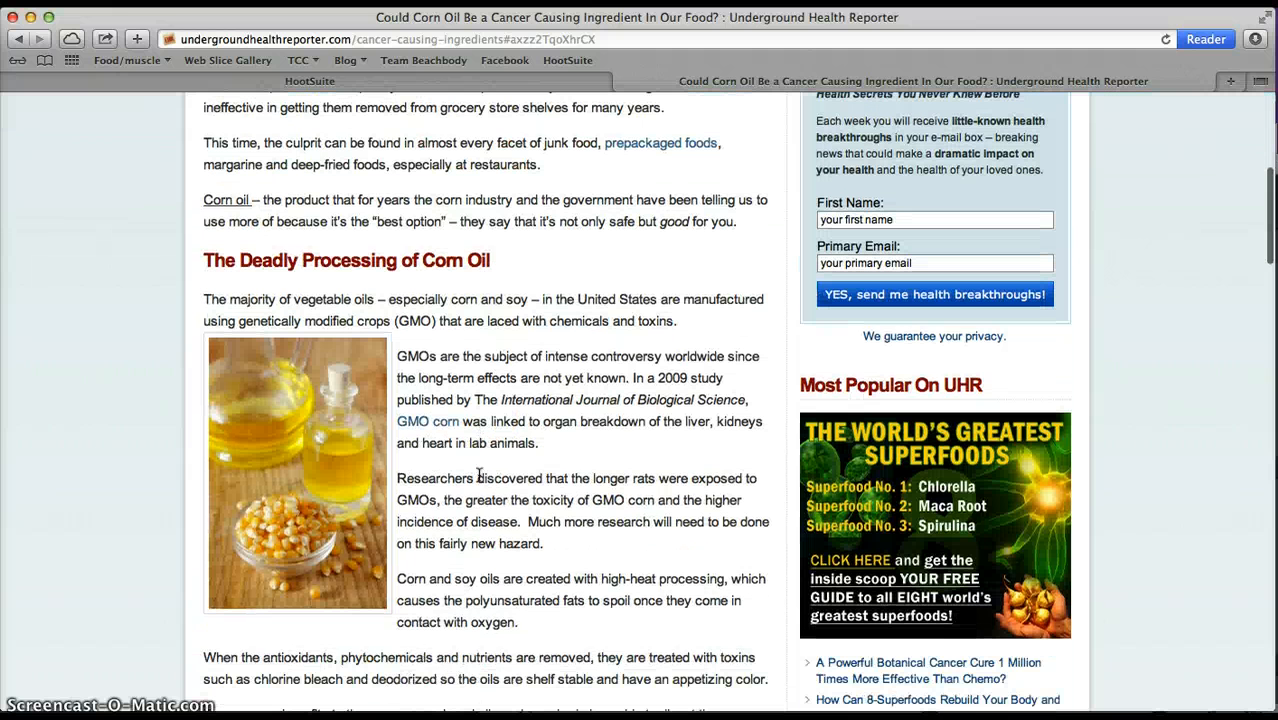
scroll(479, 475, up, 5)
click(596, 70)
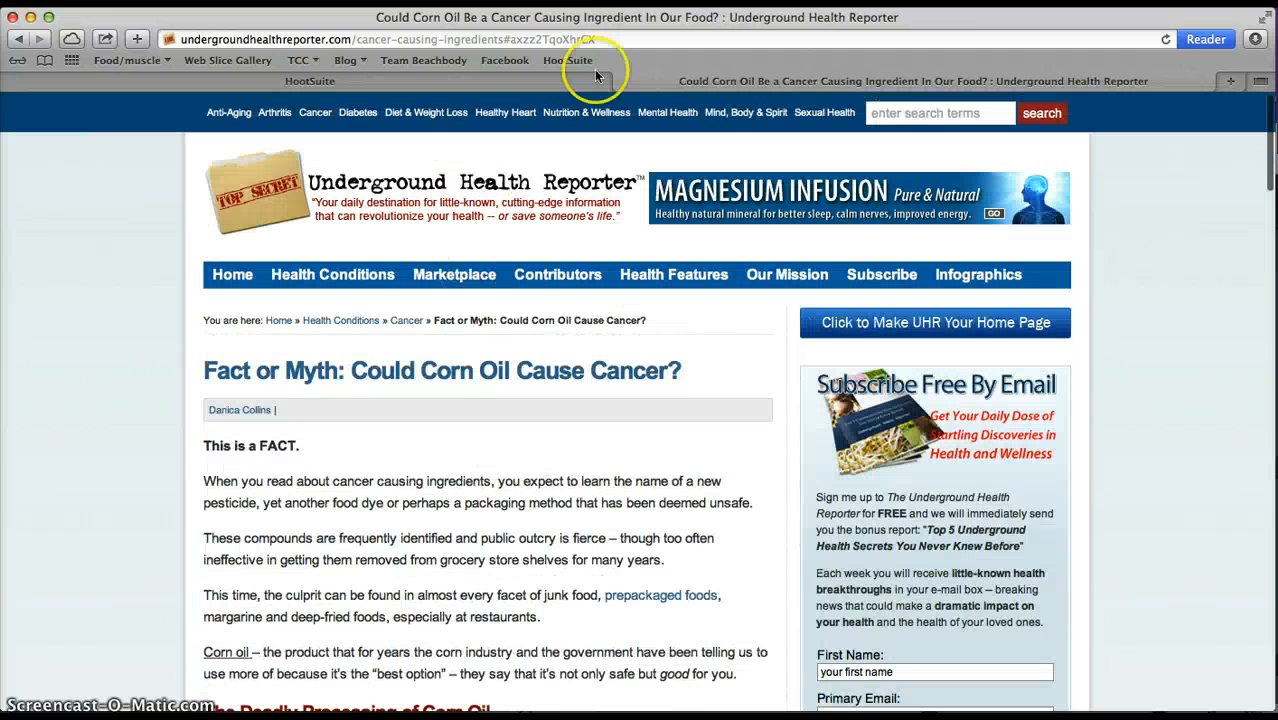
click(624, 40)
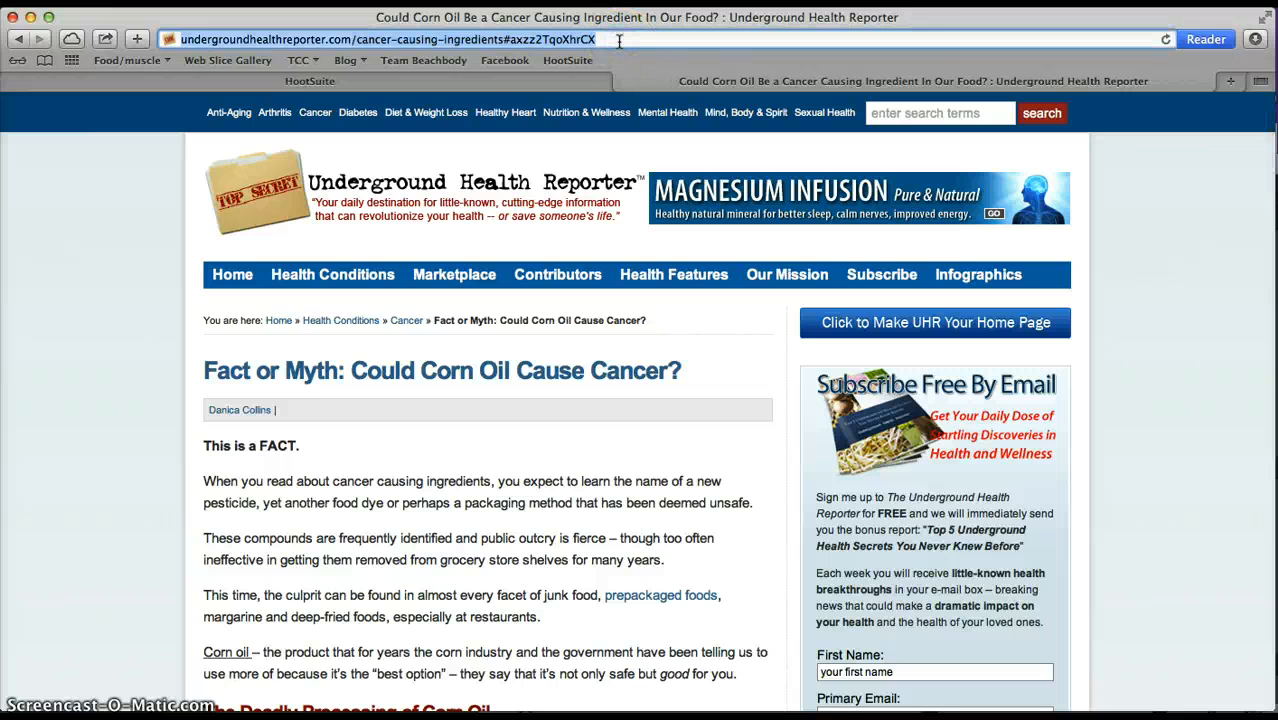
Step: Return to HootSuite and add the corn oil article's address to the new message as a shortened link
click(505, 79)
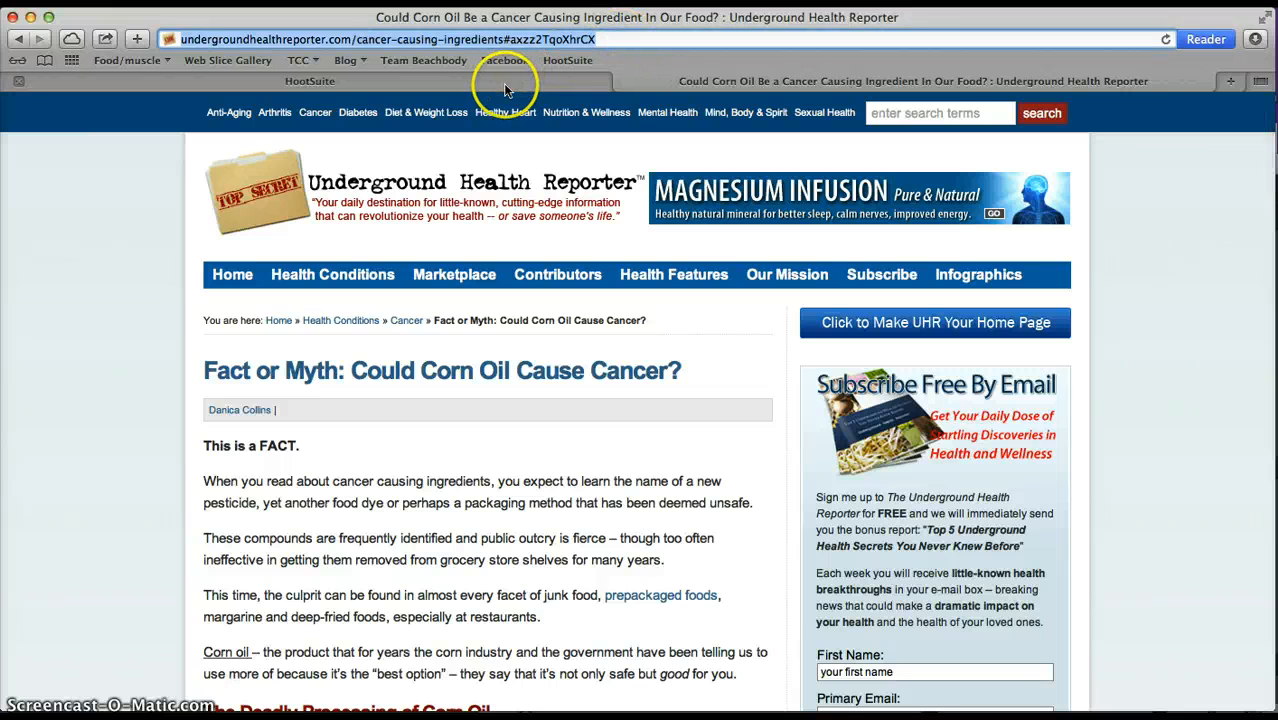
click(368, 119)
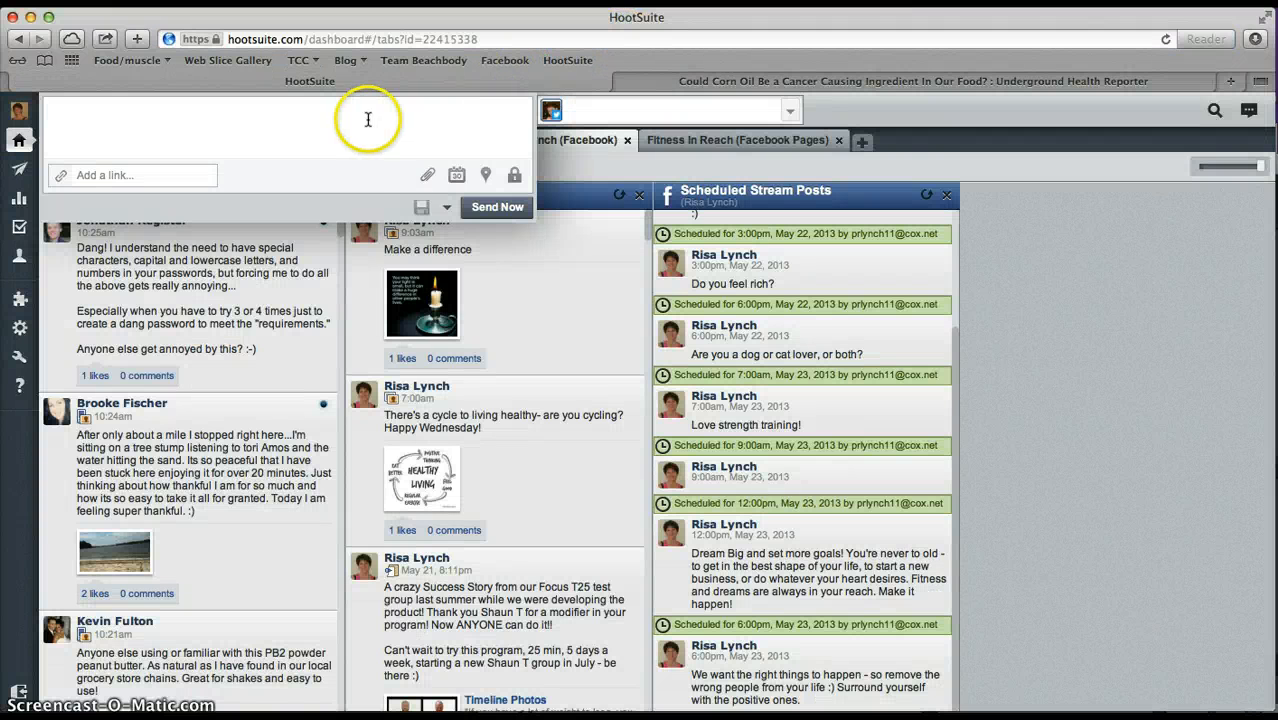
click(183, 172)
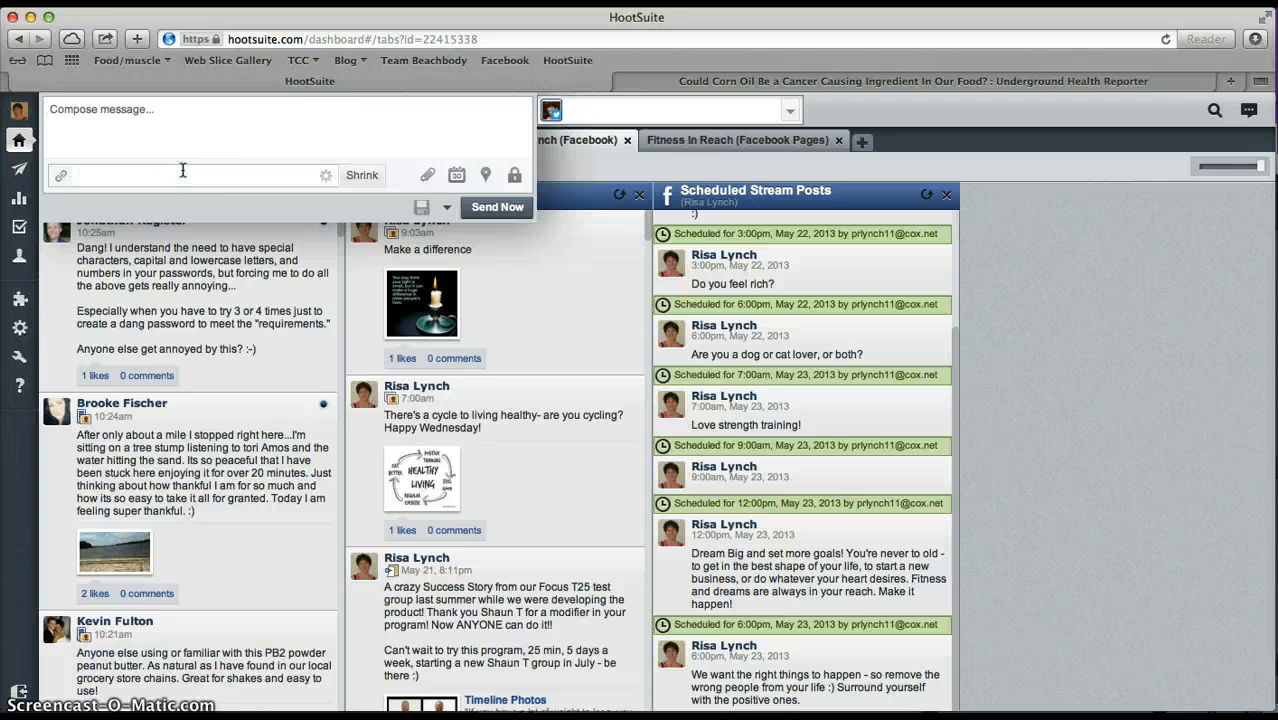
key(super+v)
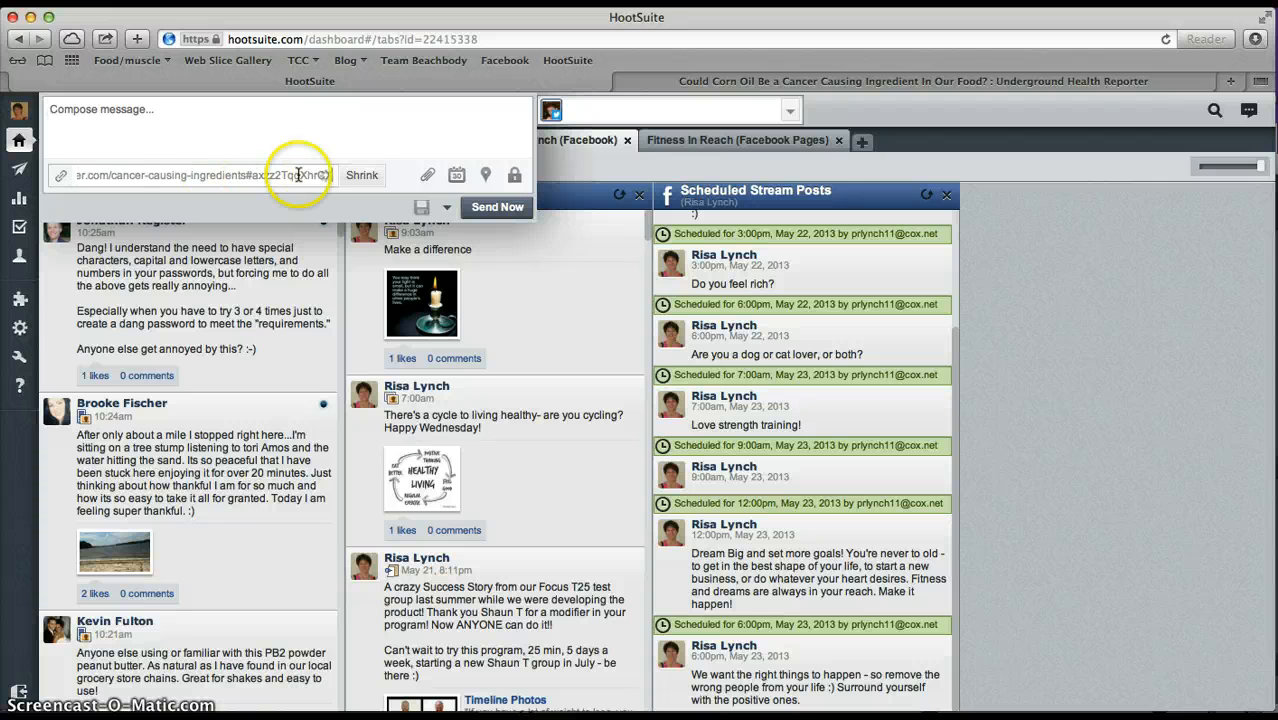
click(362, 177)
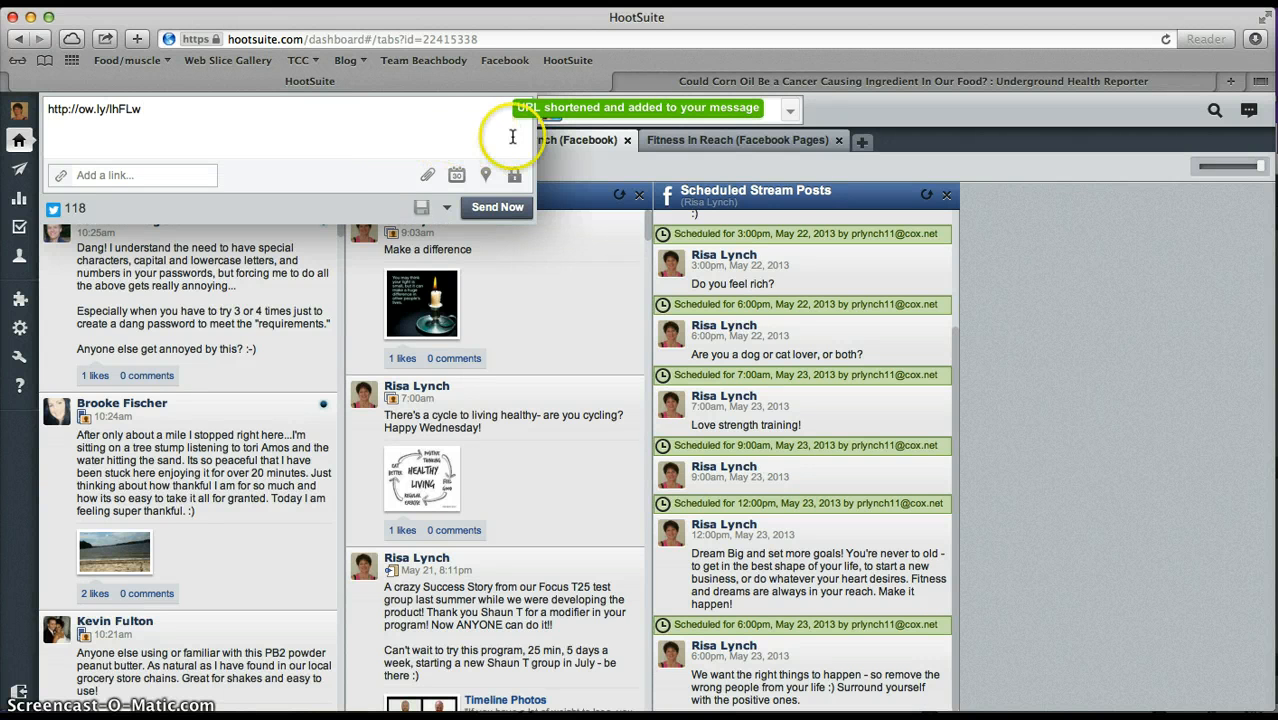
Step: Add the personal Facebook profile to the message's destination accounts and browse the link preview's thumbnails
click(603, 115)
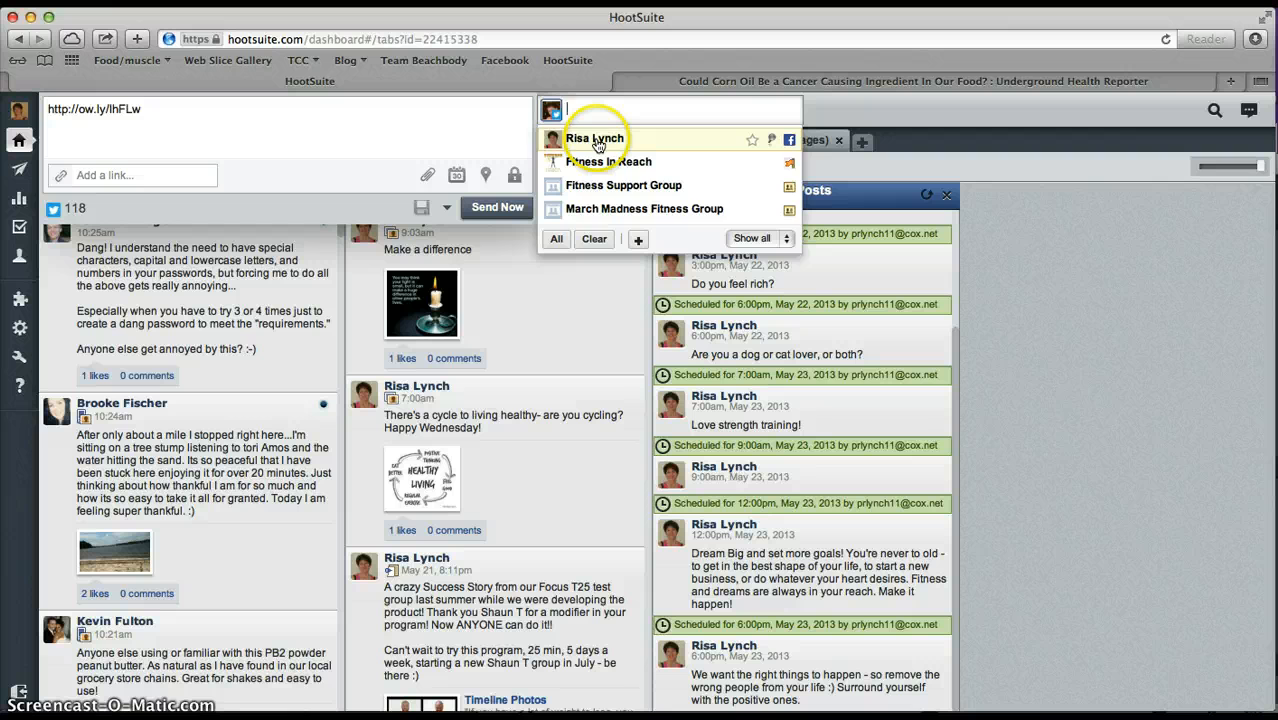
click(597, 145)
click(342, 143)
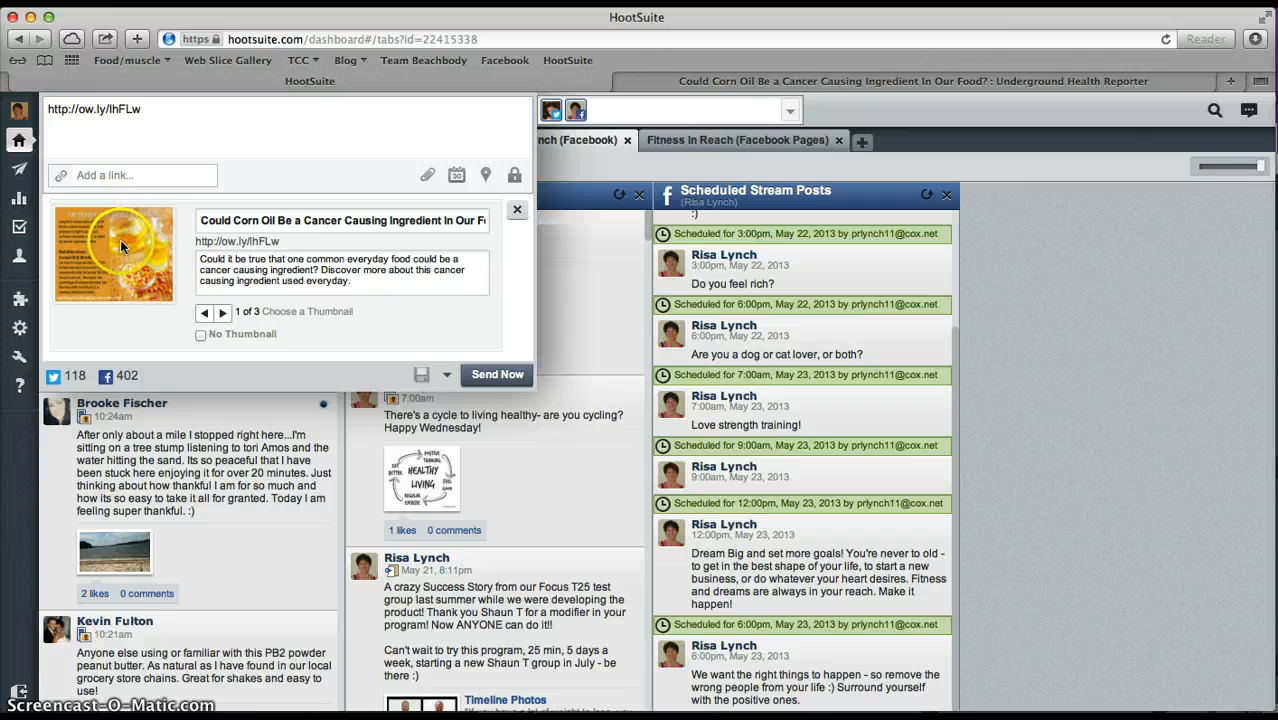
click(222, 313)
Step: Write "Do any of you use corn oil?" in front of the shortened link in the message
text(Do any of)
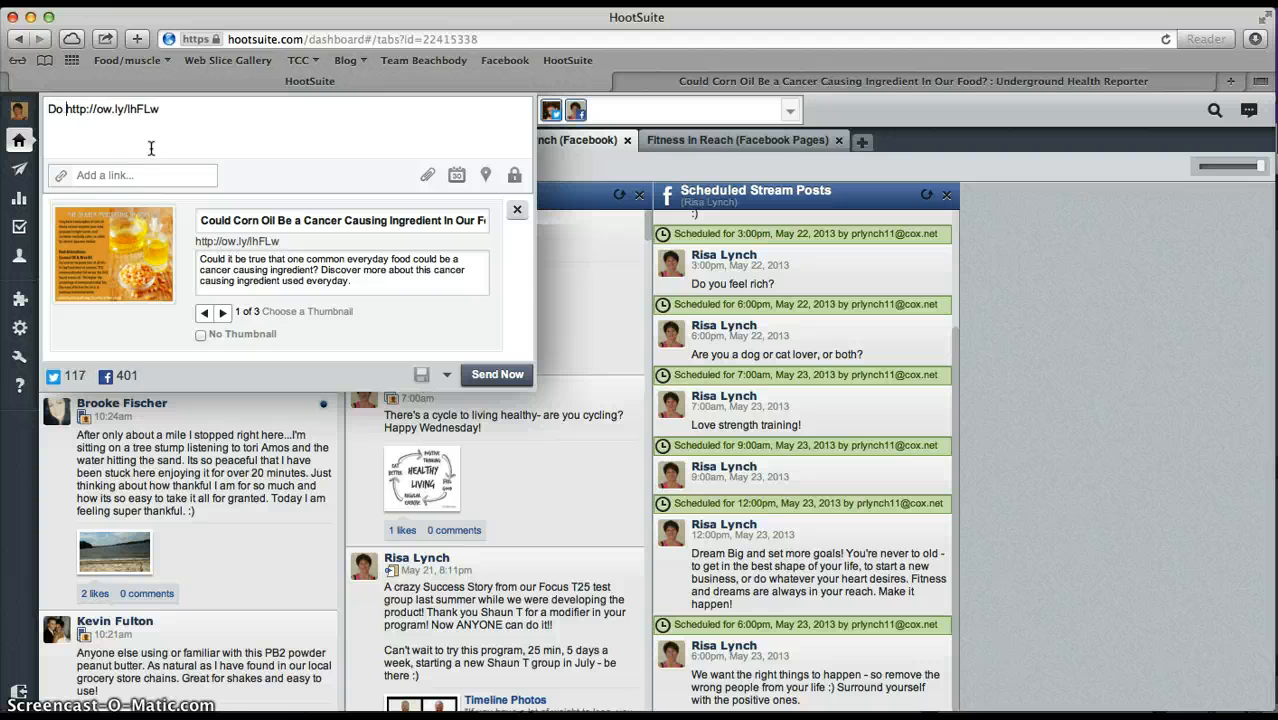
text( you use c)
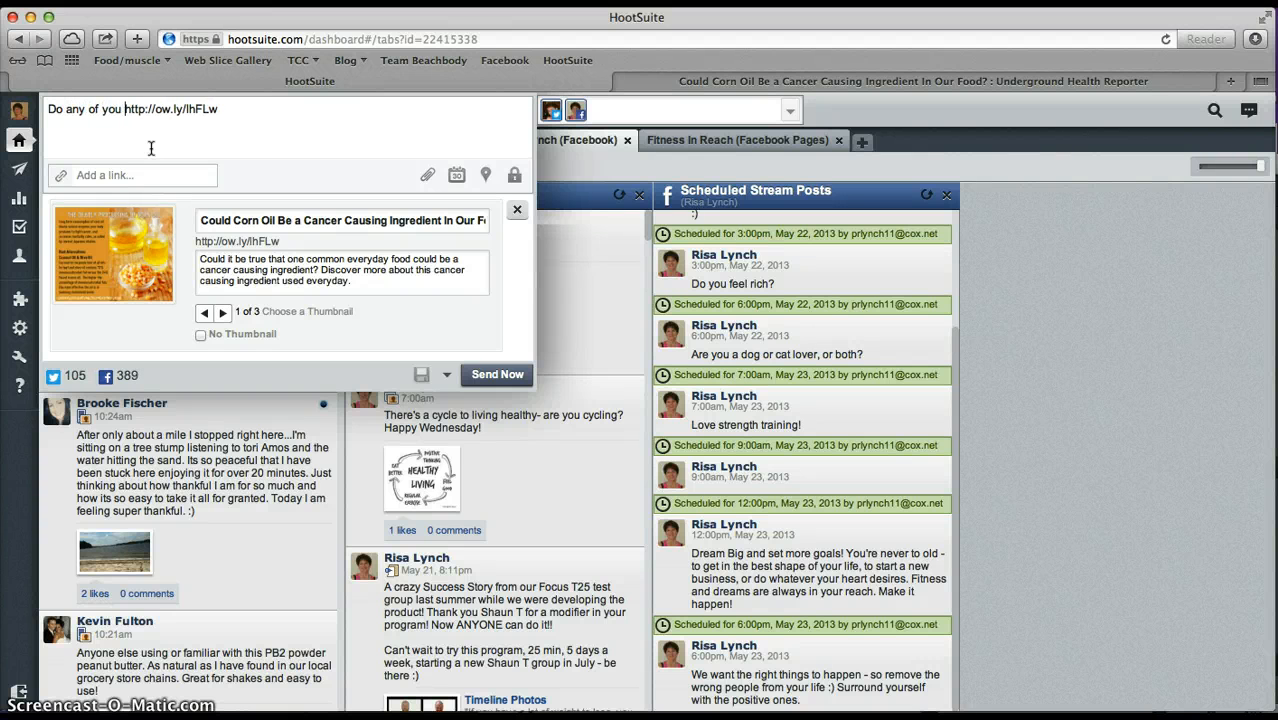
text(om )
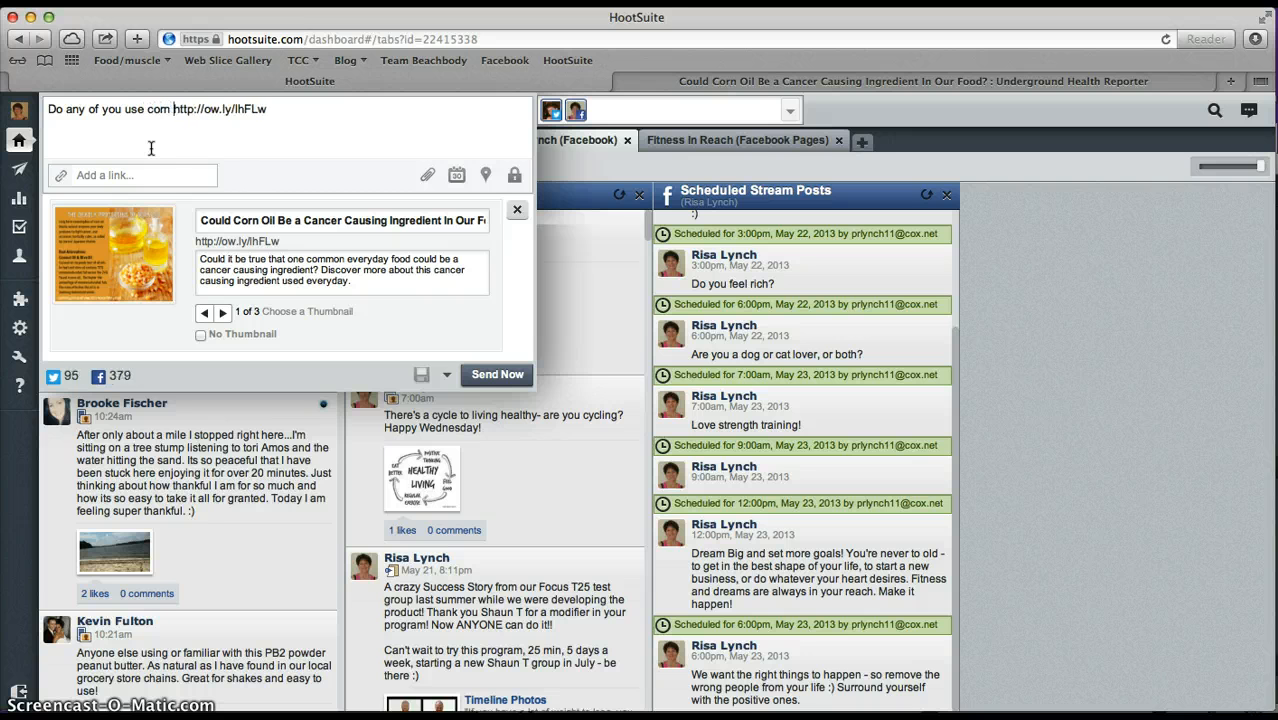
text(oil?)
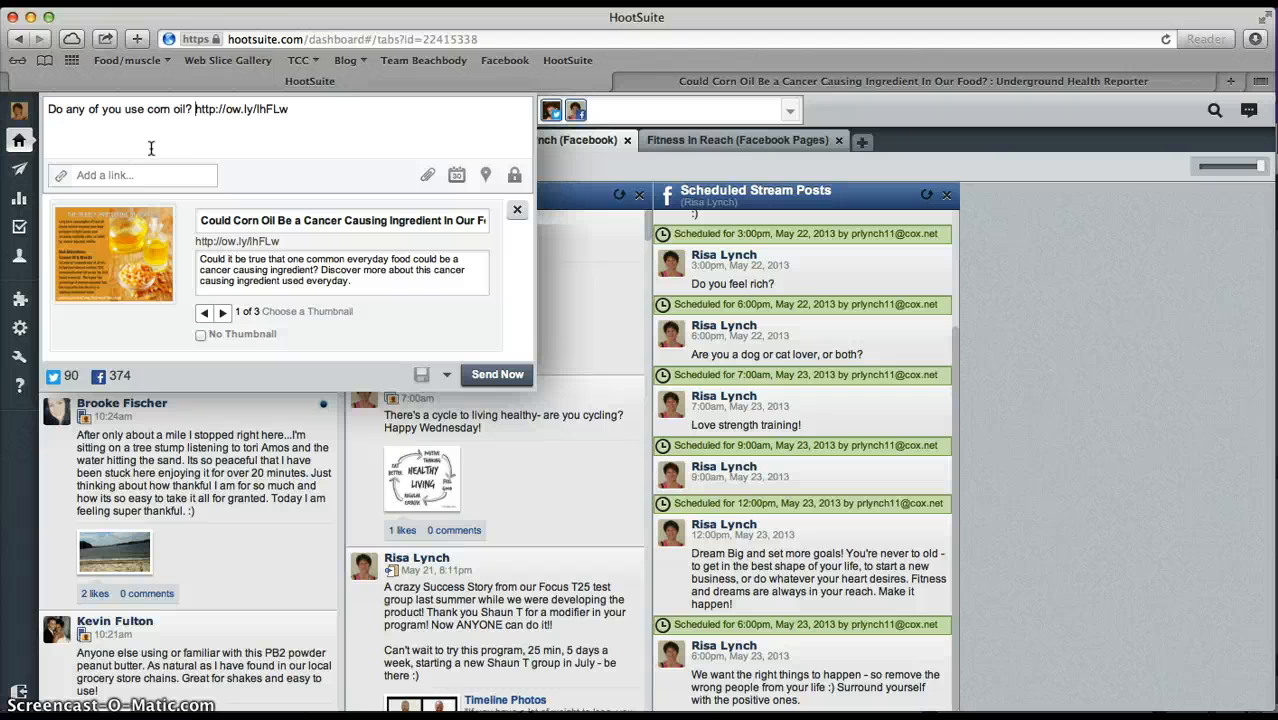
Step: Set the corn oil message's scheduled time to 12:00 PM on 2013-05-24
click(457, 176)
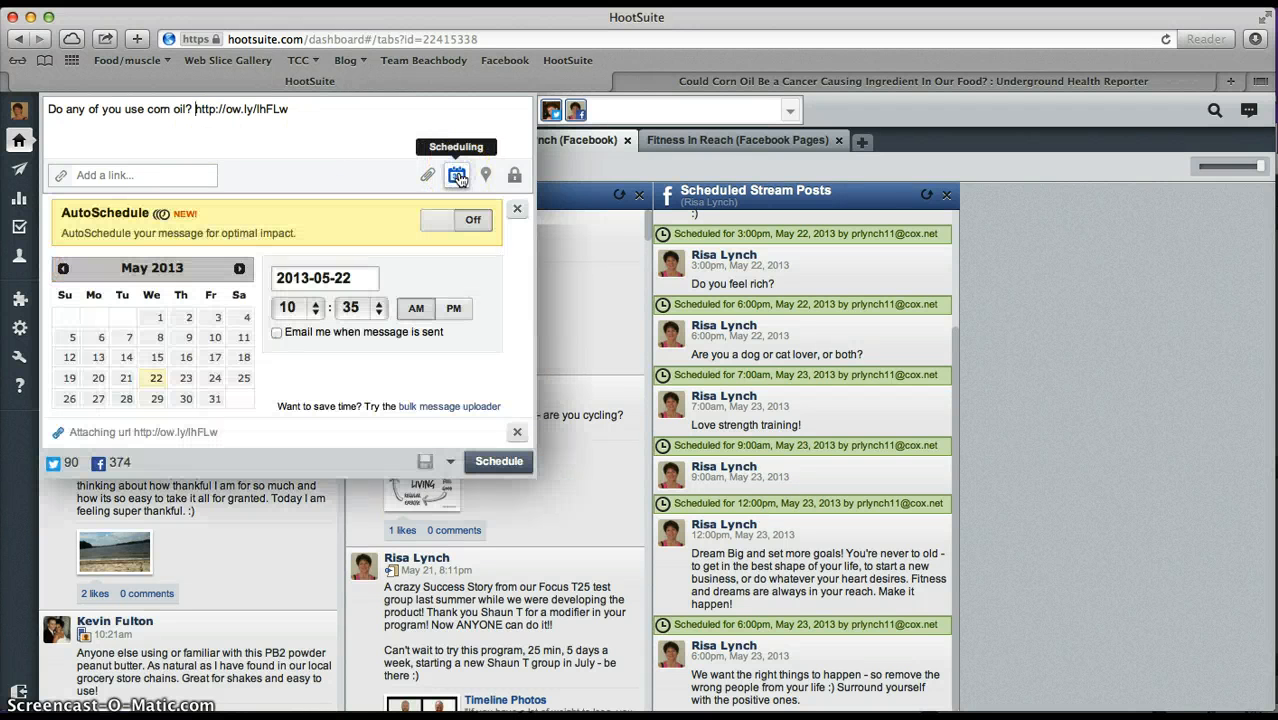
click(214, 377)
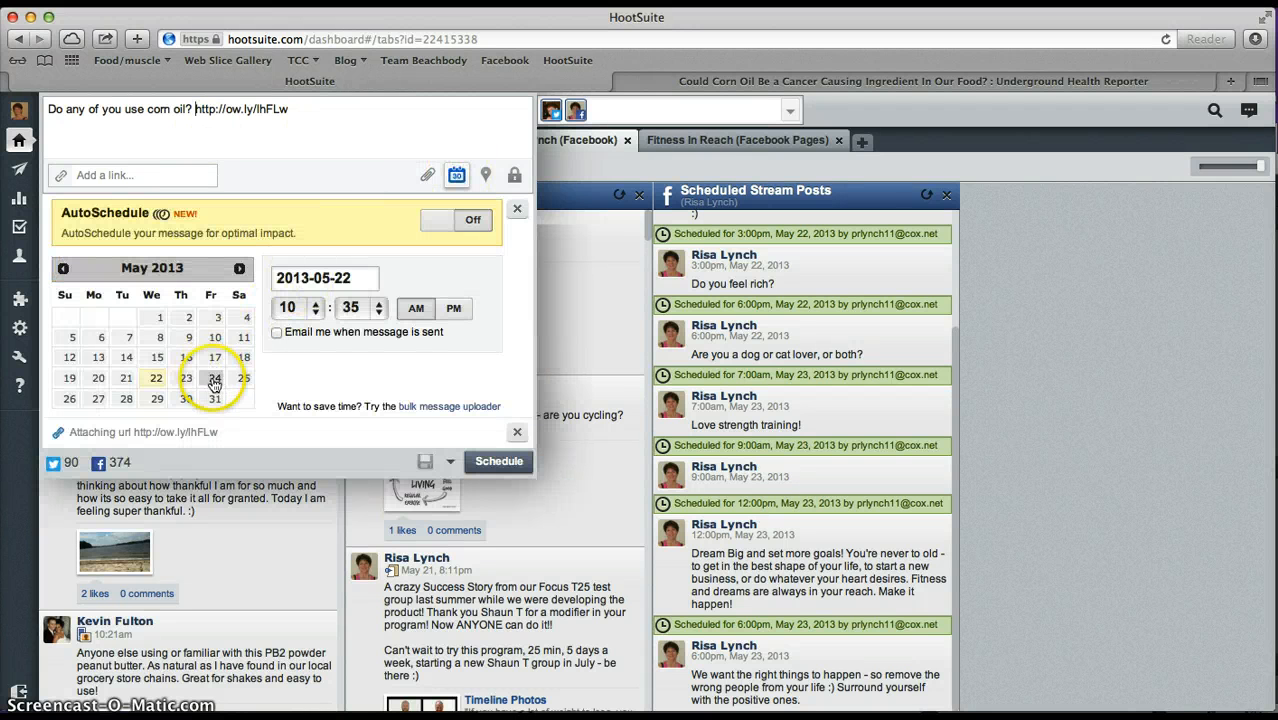
click(305, 308)
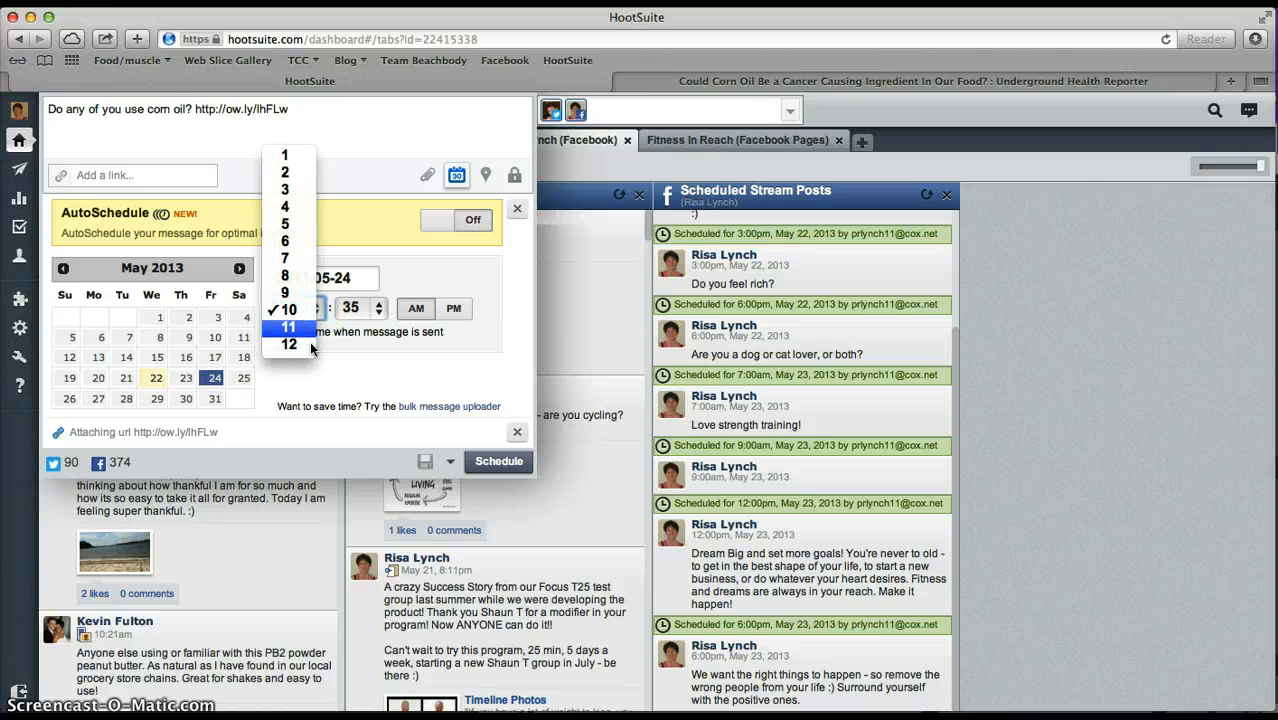
click(311, 347)
click(362, 309)
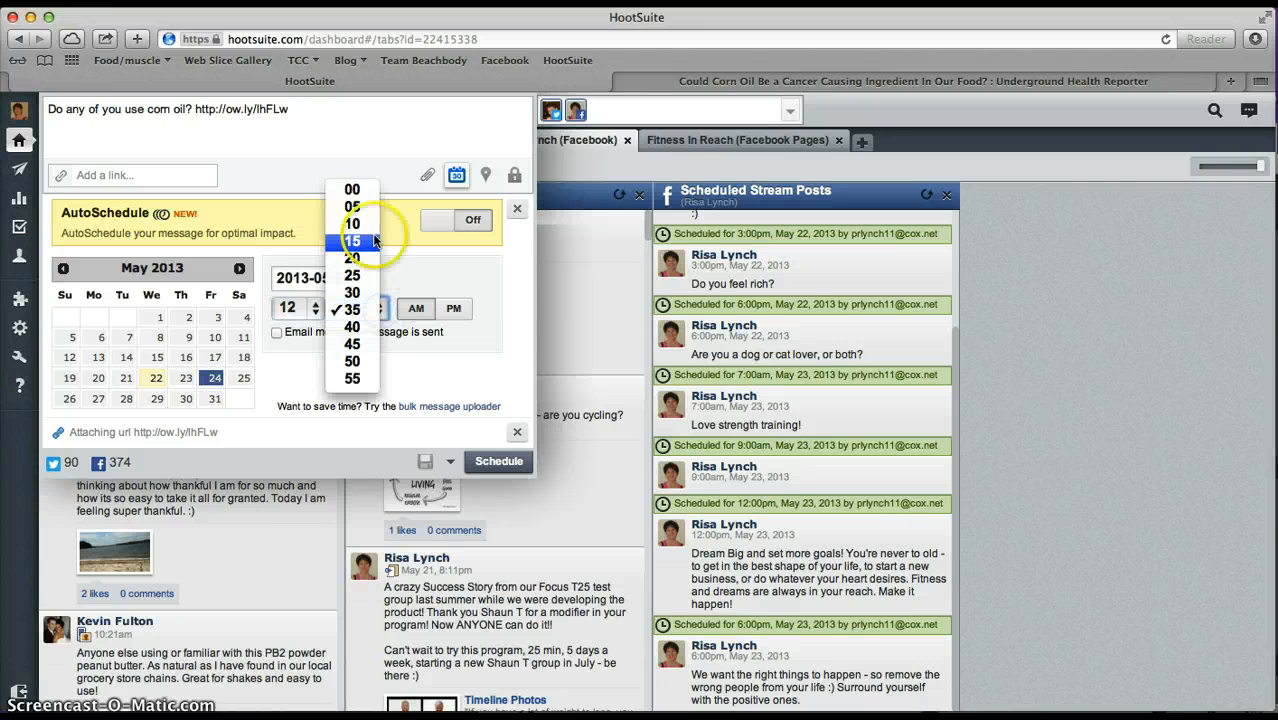
click(352, 190)
click(453, 308)
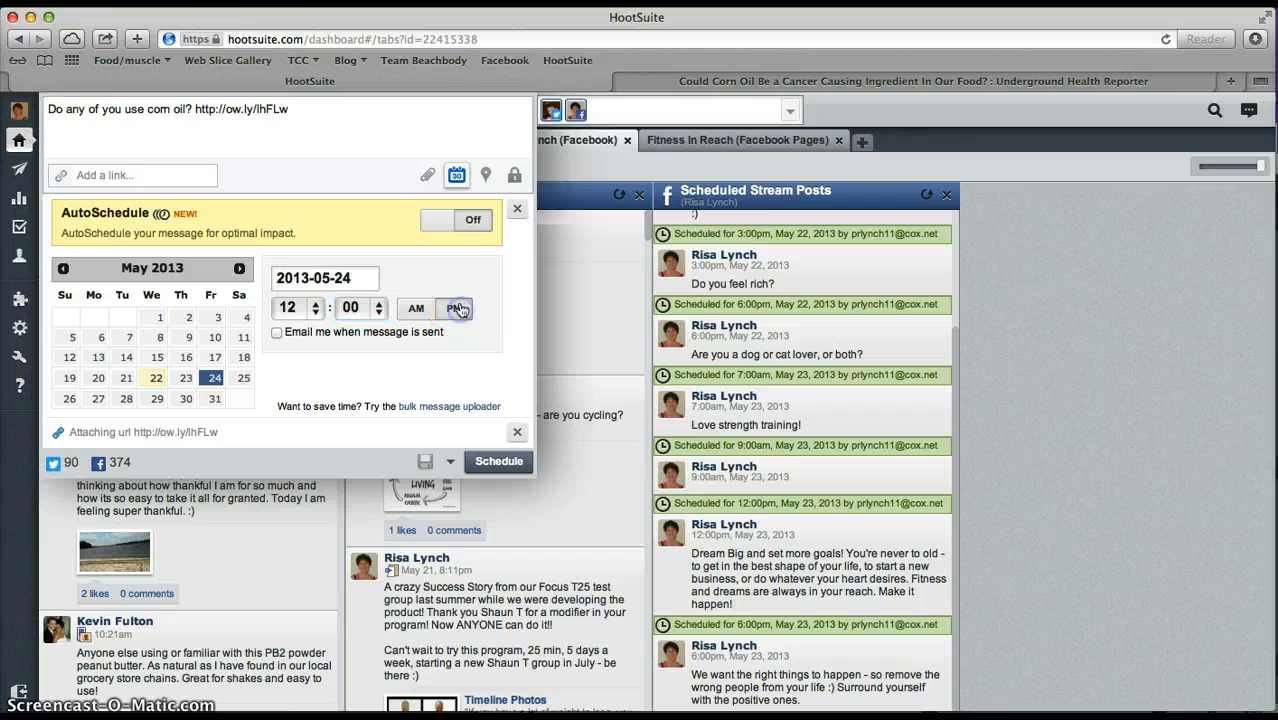
Step: Remove the Twitter account from the corn oil message's destinations and schedule it to the personal Facebook profile only
mouse_move(575, 110)
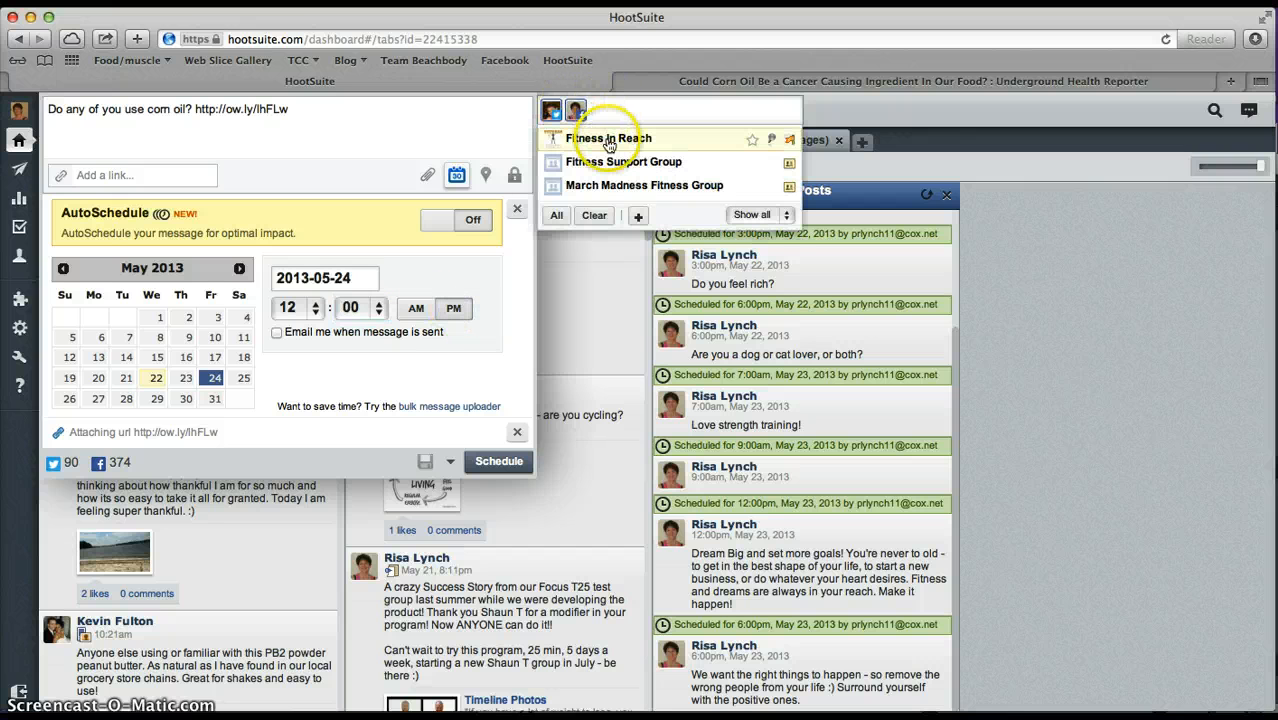
click(552, 110)
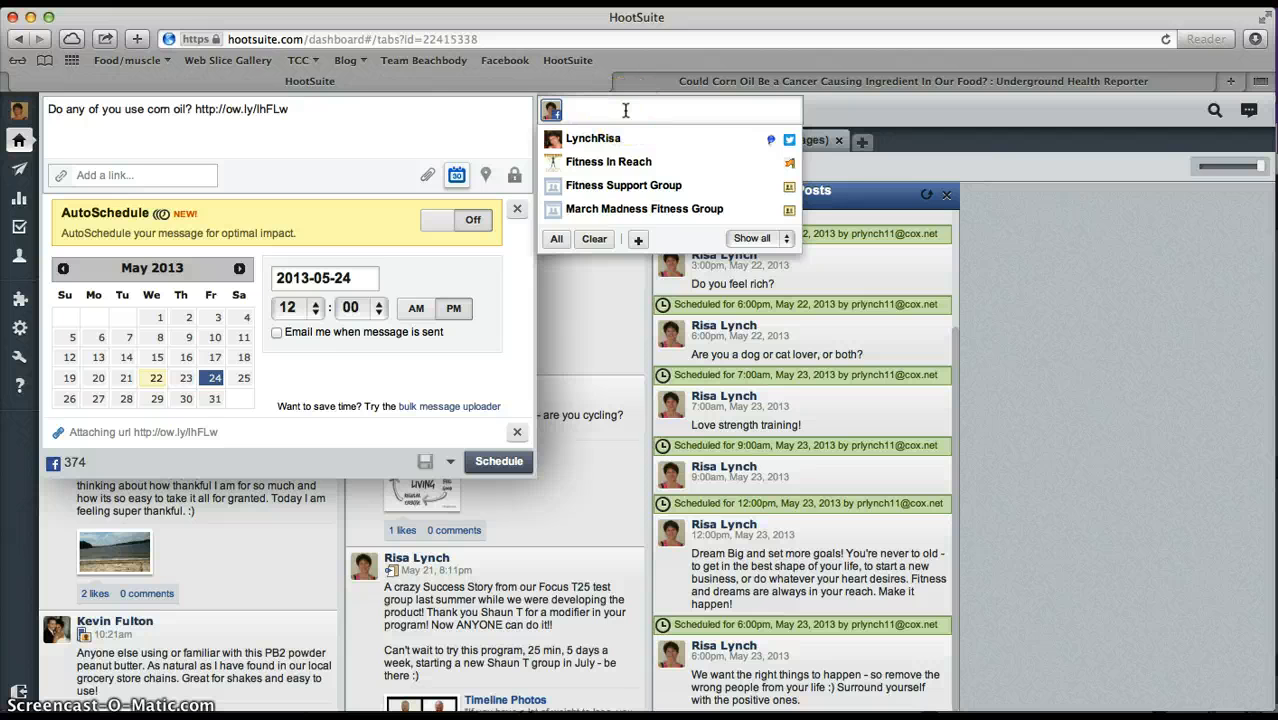
click(467, 379)
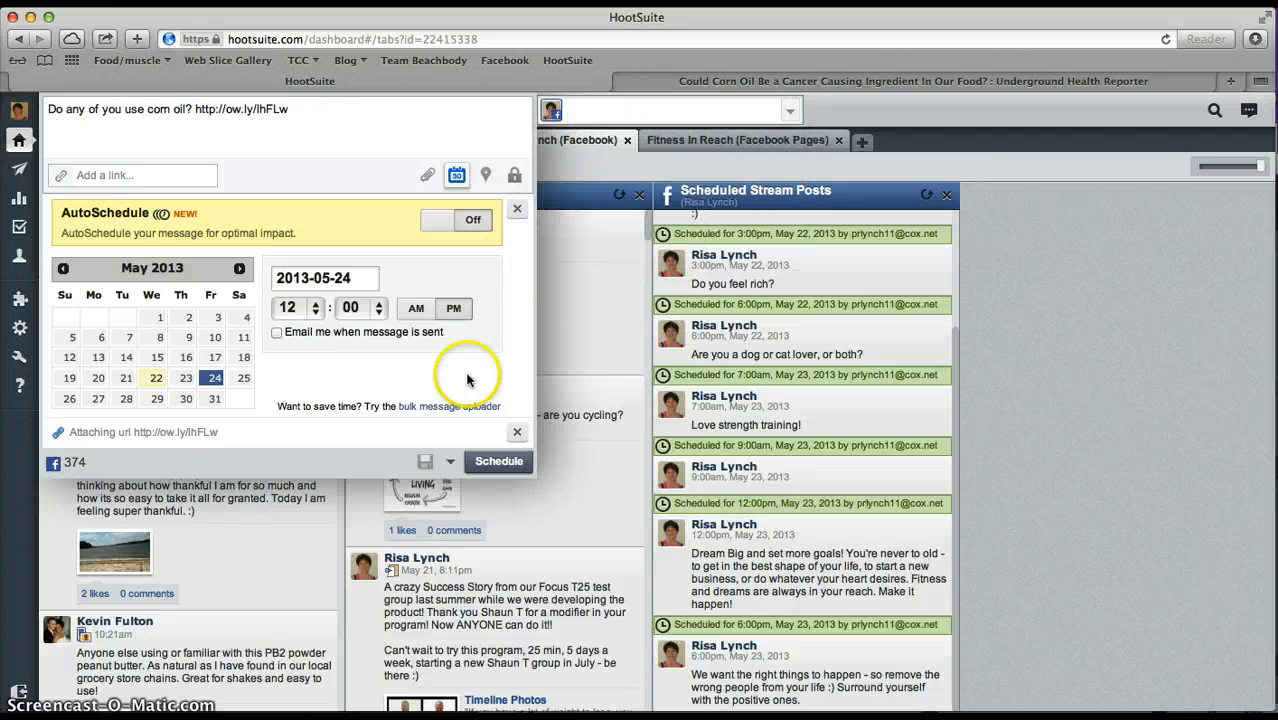
click(484, 462)
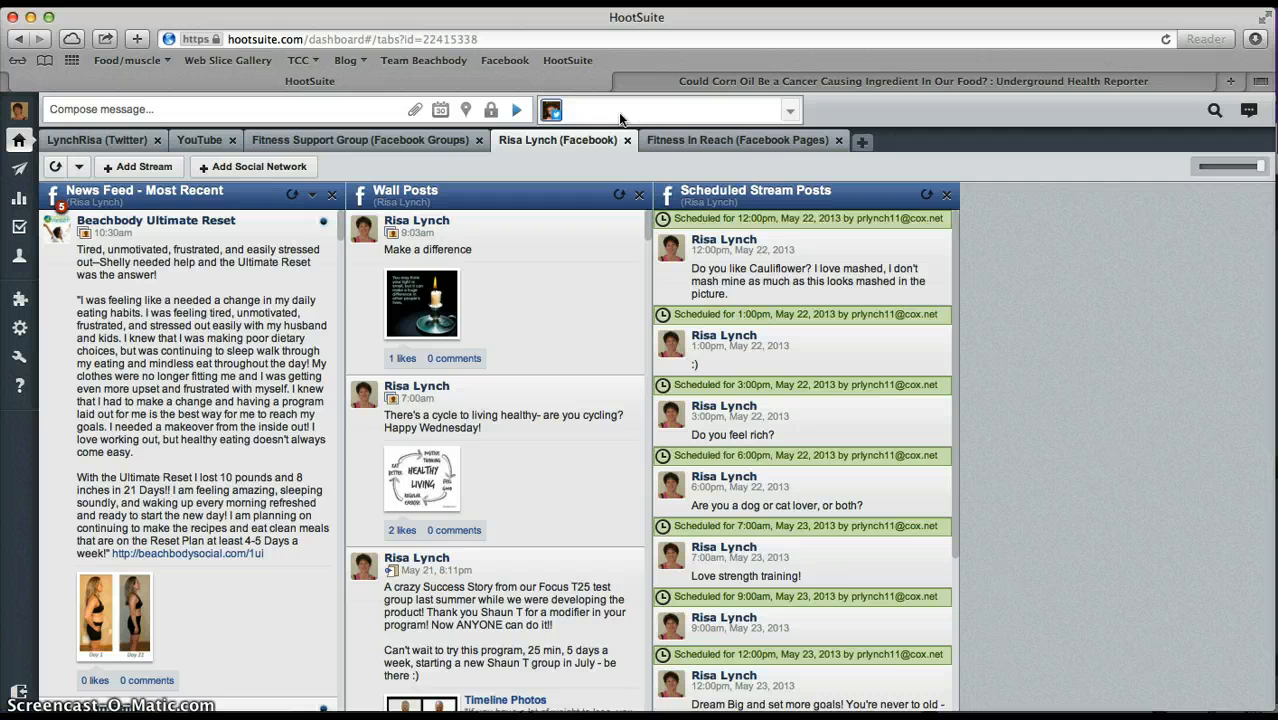
Step: Delete the 12:00pm May 24 corn oil post from the personal Facebook profile's Scheduled Stream Posts
click(600, 112)
click(570, 299)
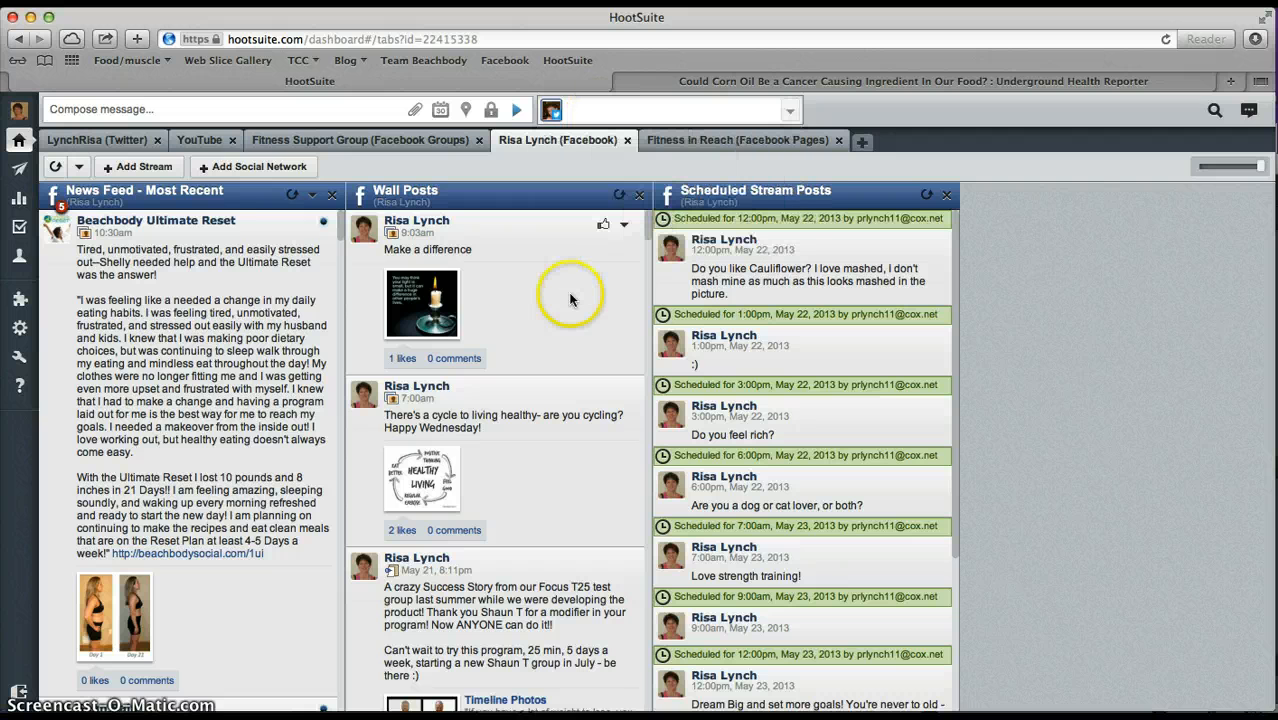
scroll(770, 577, down, 5)
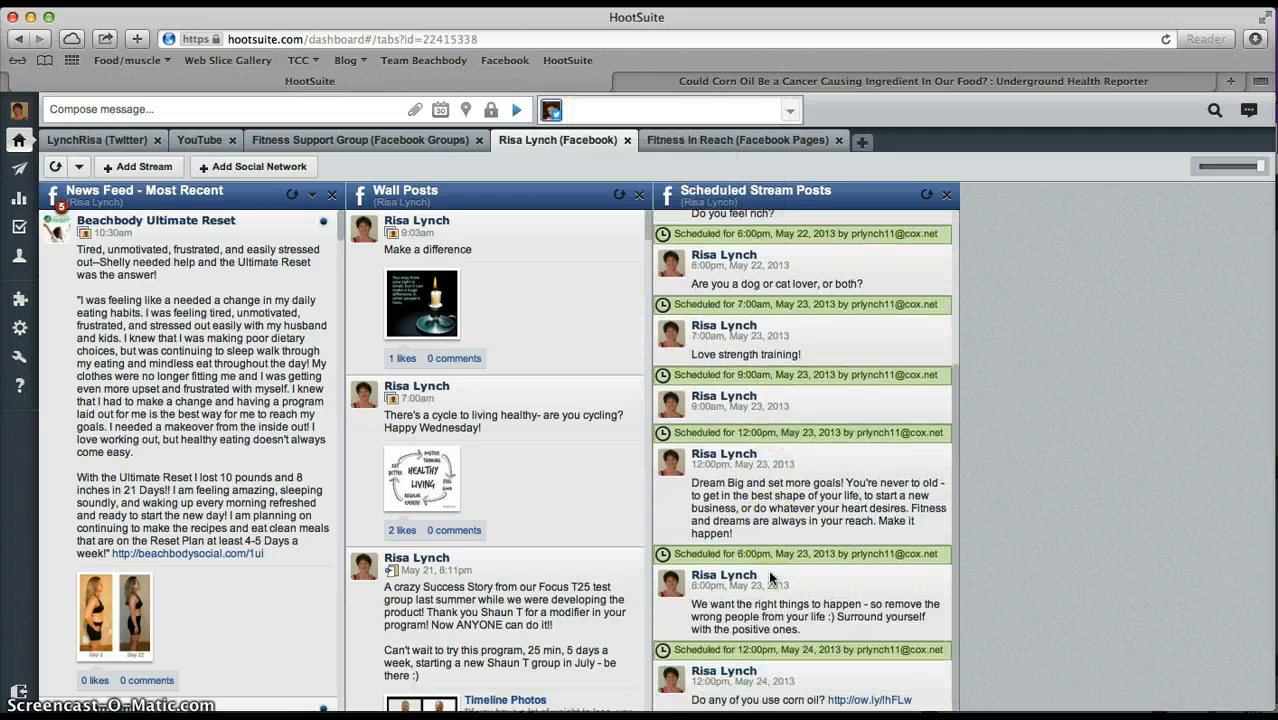
click(850, 616)
mouse_move(918, 674)
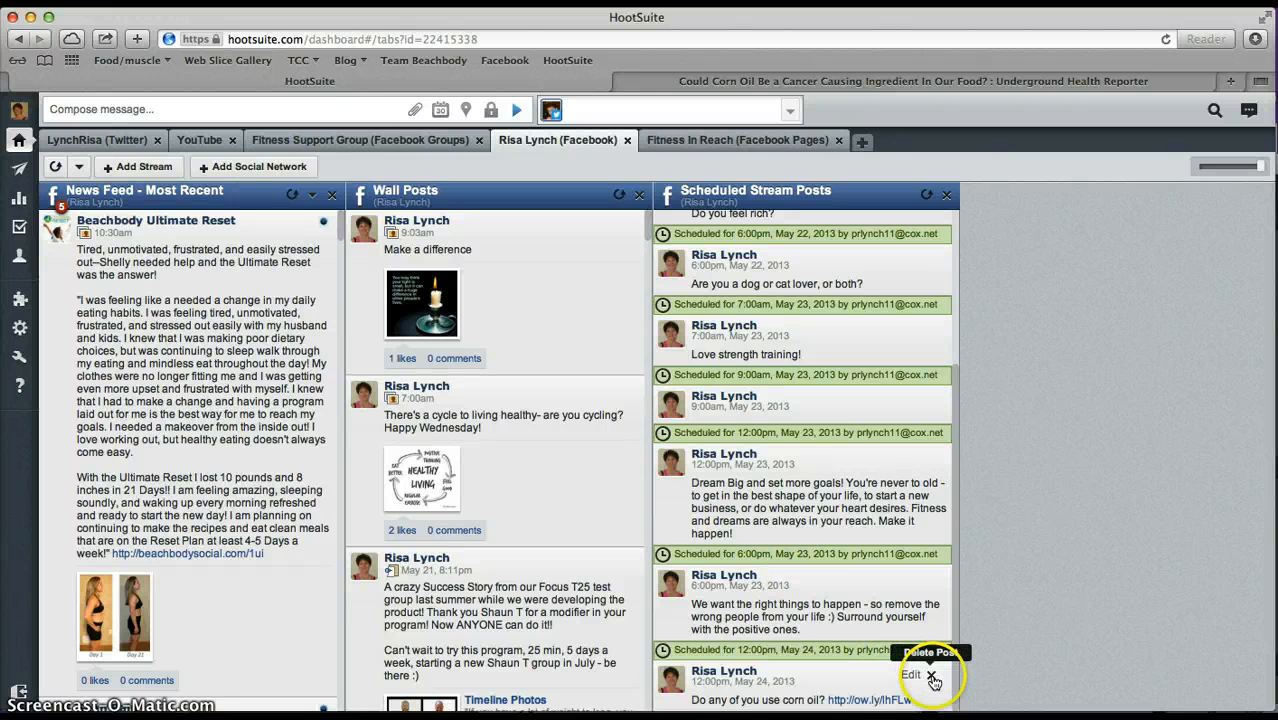
click(931, 676)
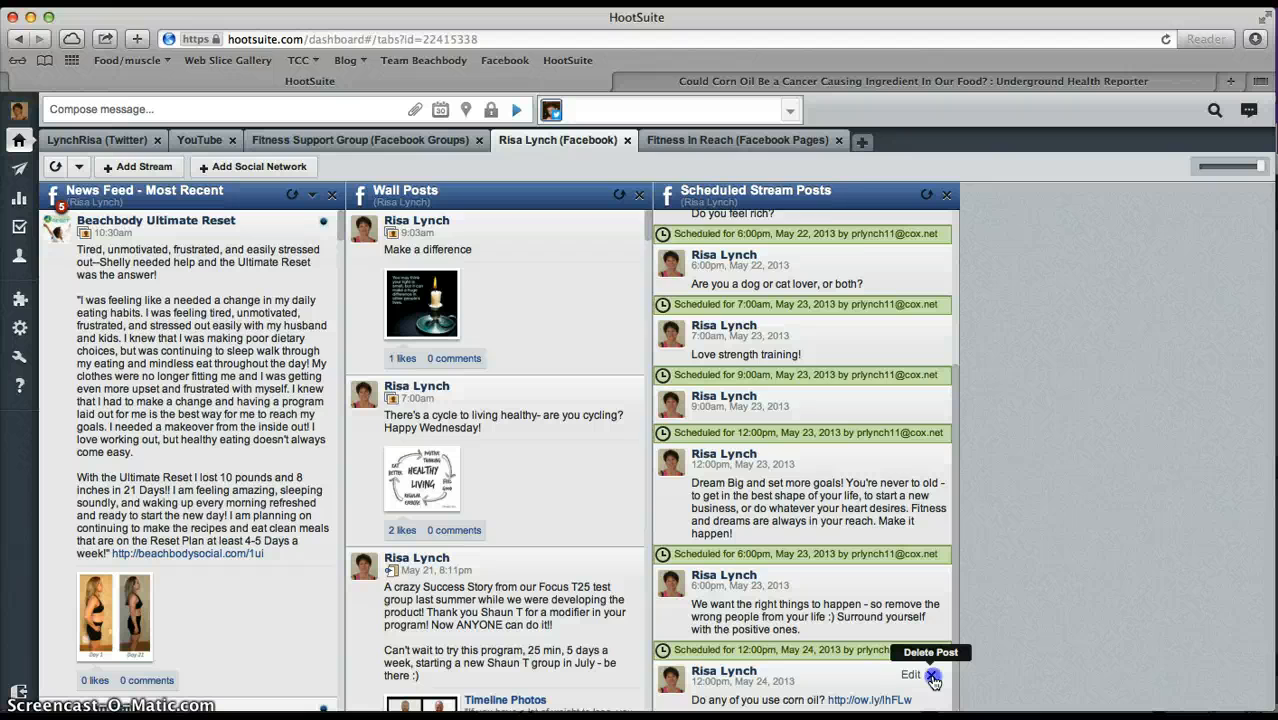
click(790, 284)
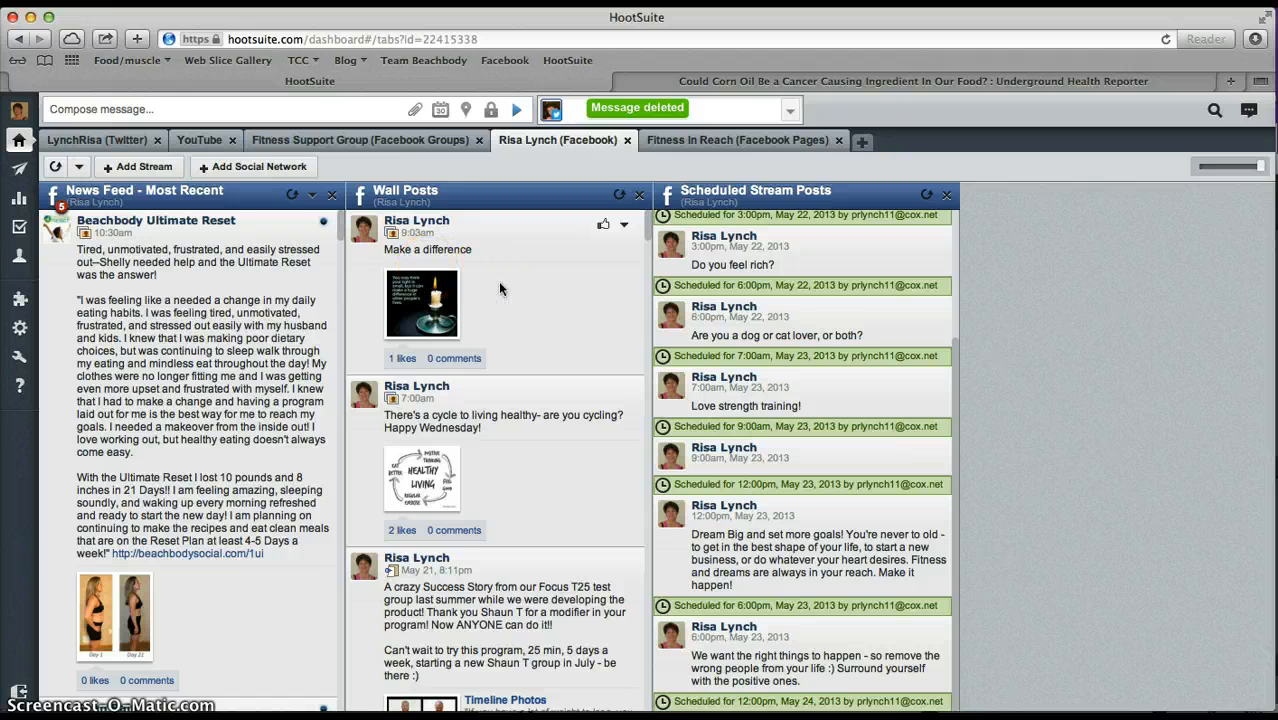
Step: Review the Twitter and Fitness Support Group streams, finishing on the personal Facebook profile's streams
click(130, 142)
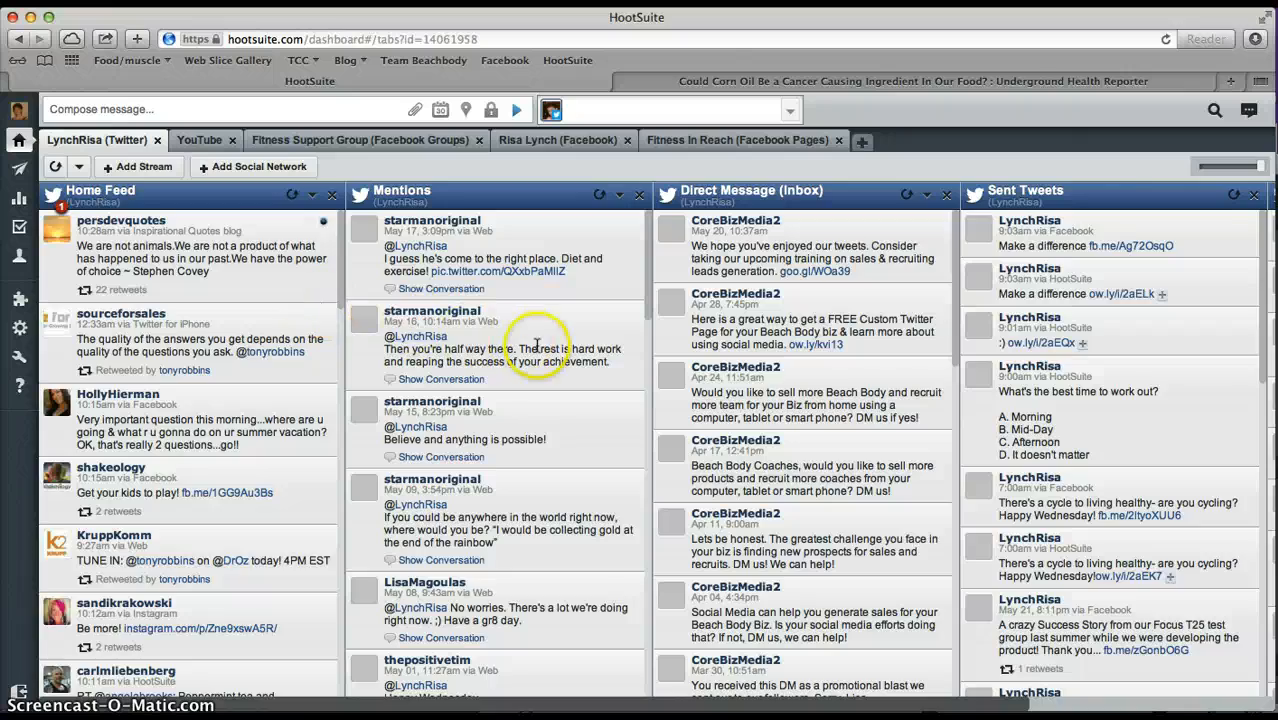
scroll(825, 374, right, 5)
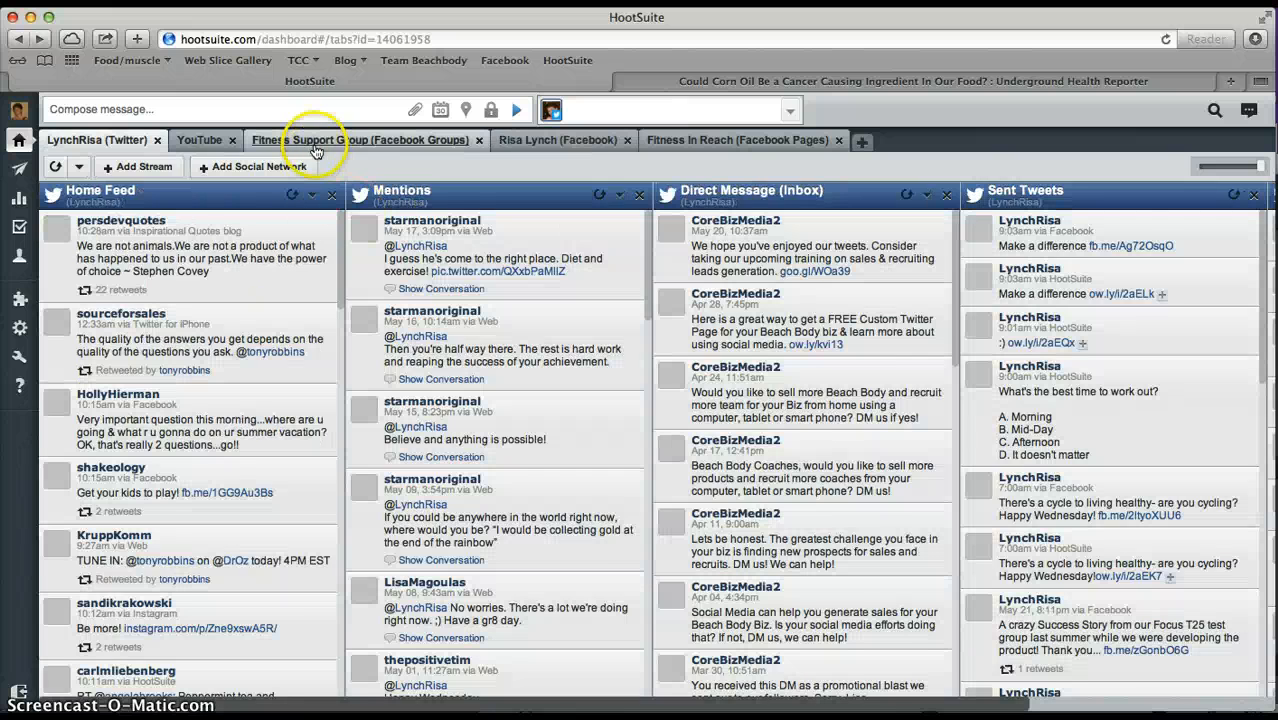
click(322, 143)
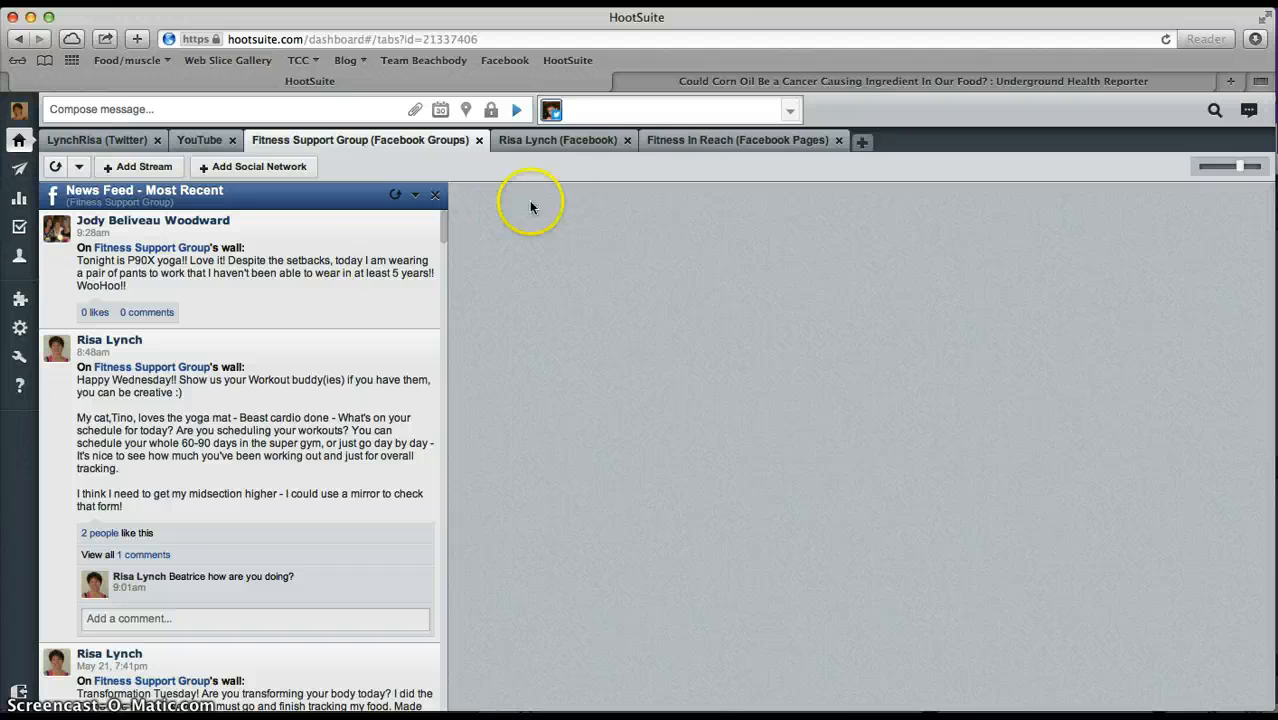
click(541, 141)
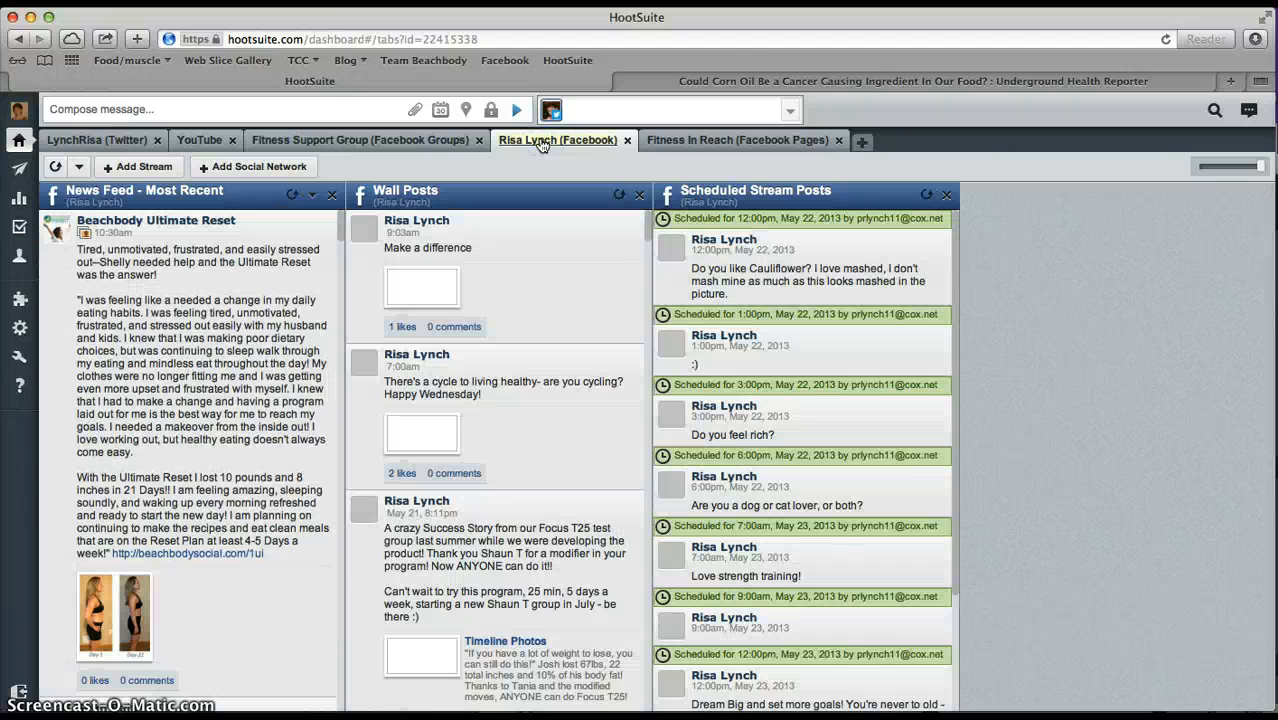